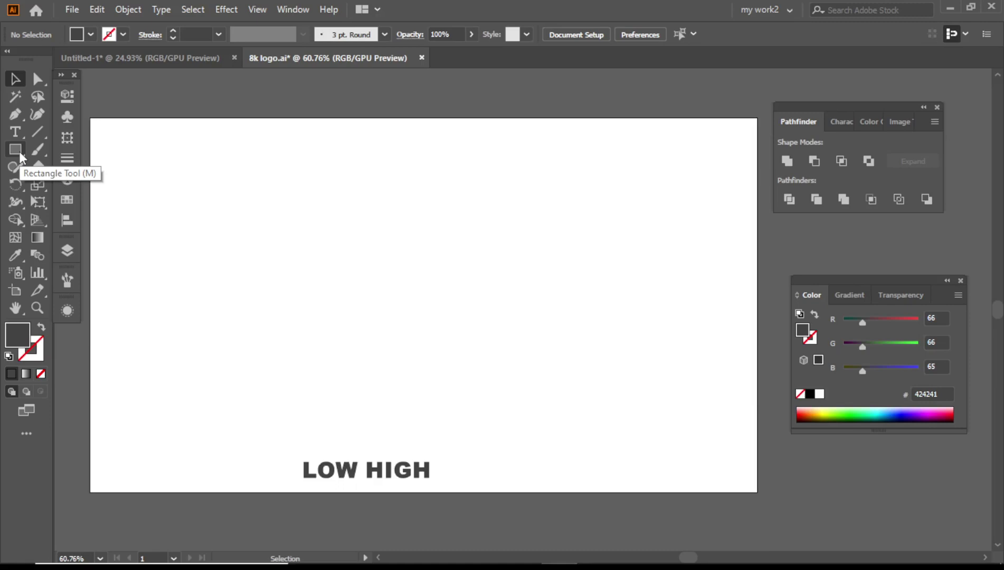
Draw a dark filled circle and paste a smaller red copy in front of it
drag(19, 151, 67, 184)
drag(358, 275, 434, 325)
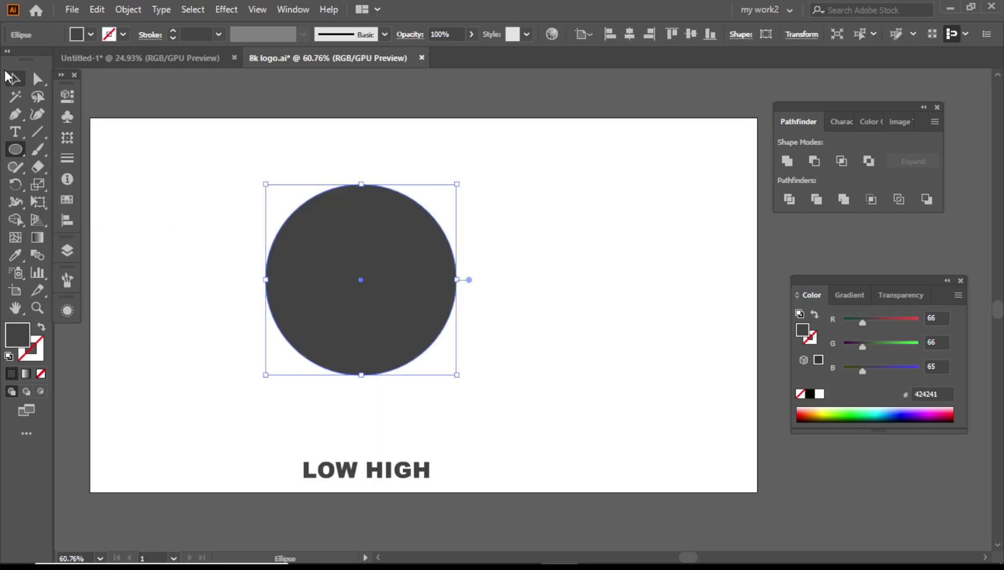
click(14, 79)
click(96, 10)
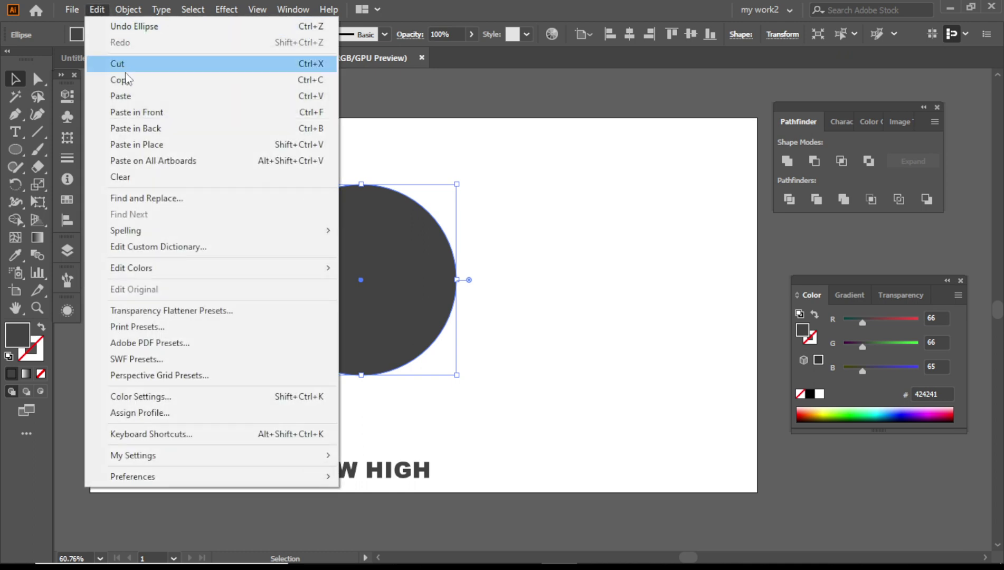
click(97, 9)
click(169, 112)
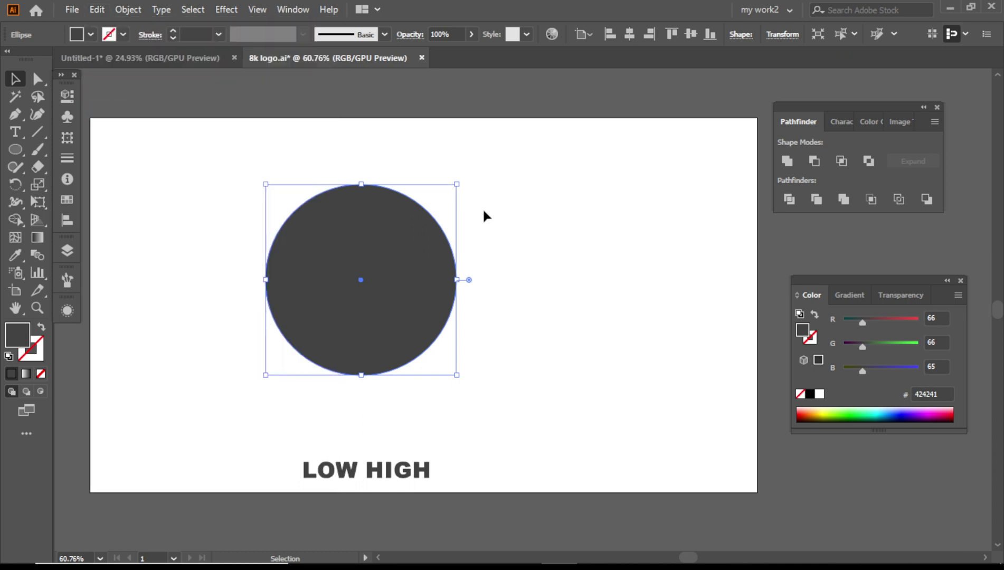
drag(457, 185, 440, 216)
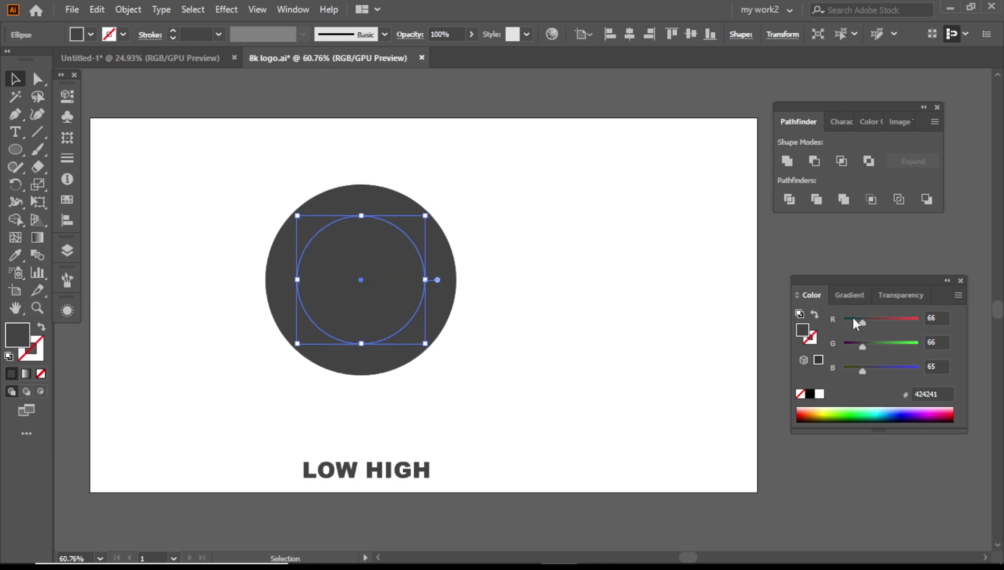
drag(862, 321, 918, 322)
Minus Front the inner circle to make a ring, then erase the ring's lower half
drag(245, 146, 500, 284)
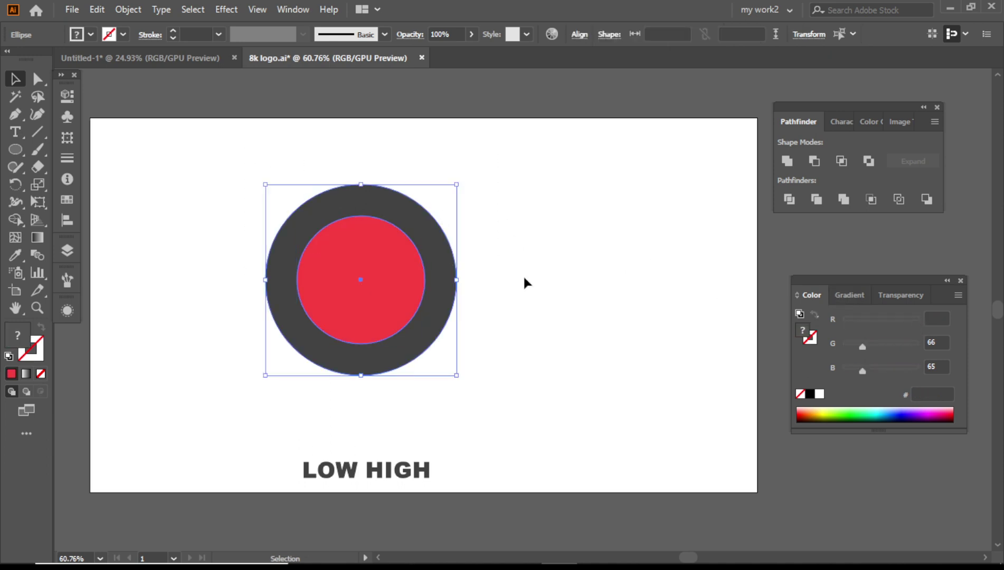
click(813, 161)
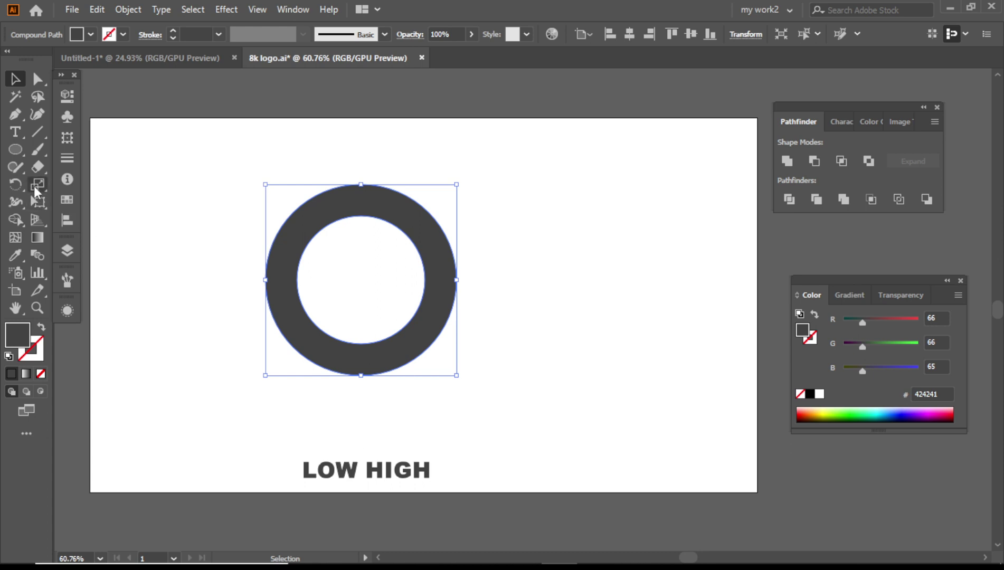
click(37, 168)
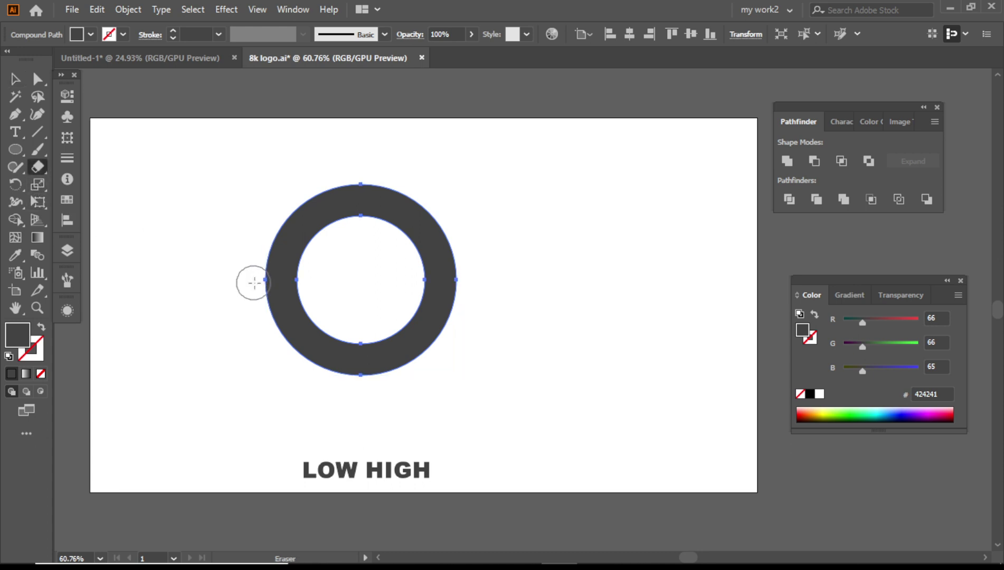
drag(255, 280, 598, 385)
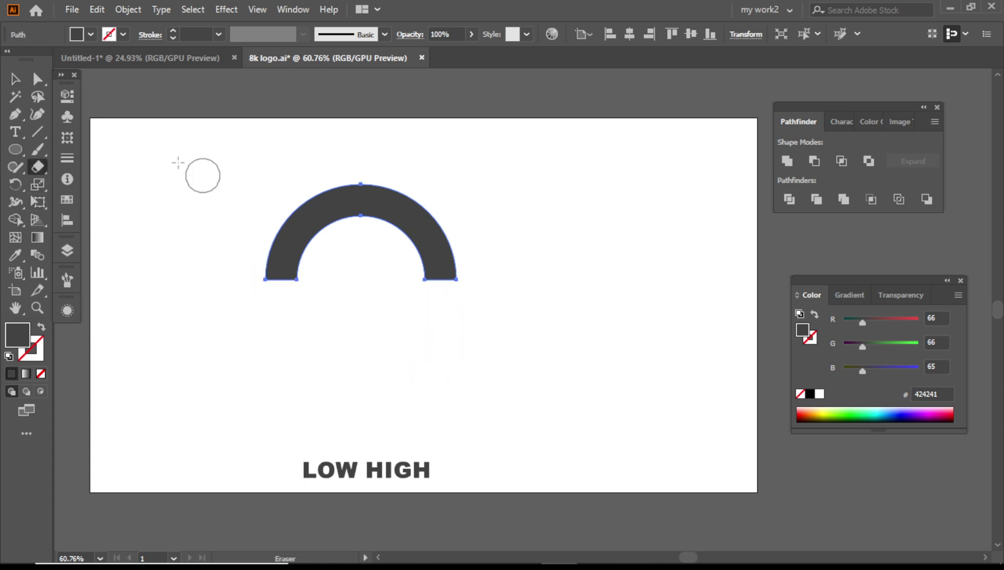
click(13, 79)
key(ctrl+shift+a)
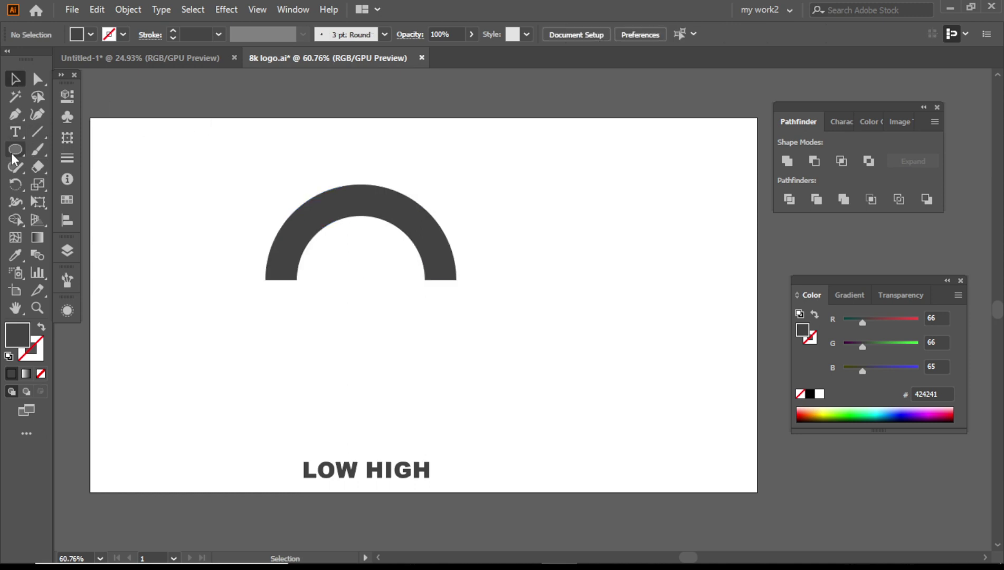
Draw a thin tall rectangle beside the arch with red R set to 255
drag(14, 153, 59, 147)
drag(526, 191, 528, 370)
drag(876, 323, 918, 320)
click(15, 79)
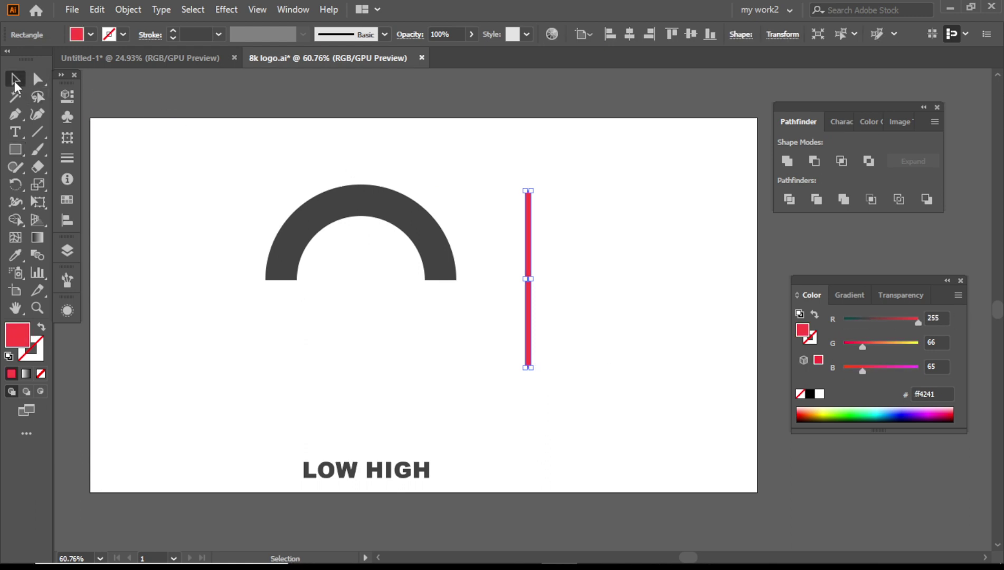
click(570, 236)
click(531, 227)
Rotate the red bar horizontal and nudge it onto the arch's baseline
mouse_move(539, 188)
mouse_down()
mouse_move(582, 271)
mouse_move(514, 290)
mouse_up()
click(571, 257)
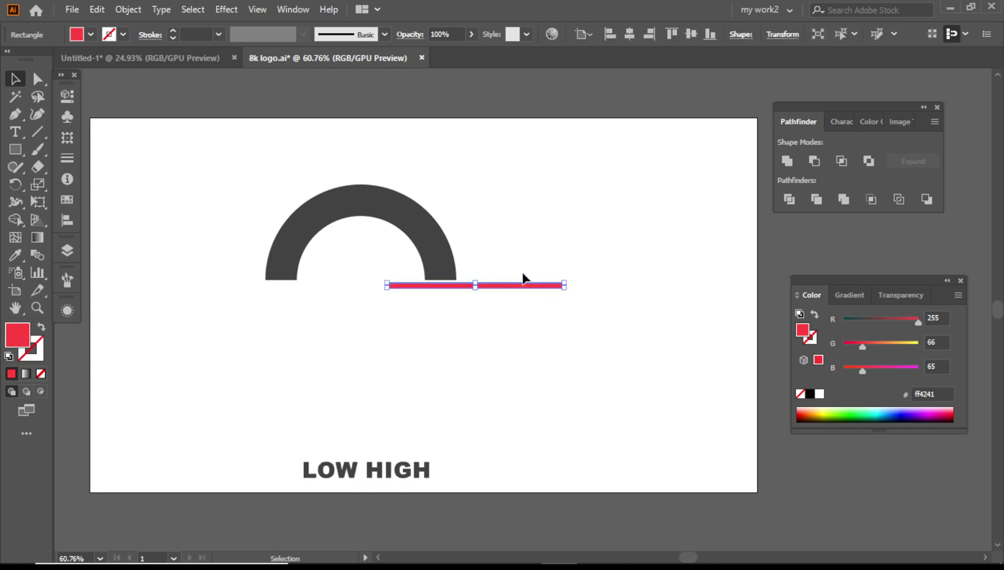
key(shift+Left)
key(shift+Left)
key(shift+Left)
key(shift+Left)
key(shift+Left)
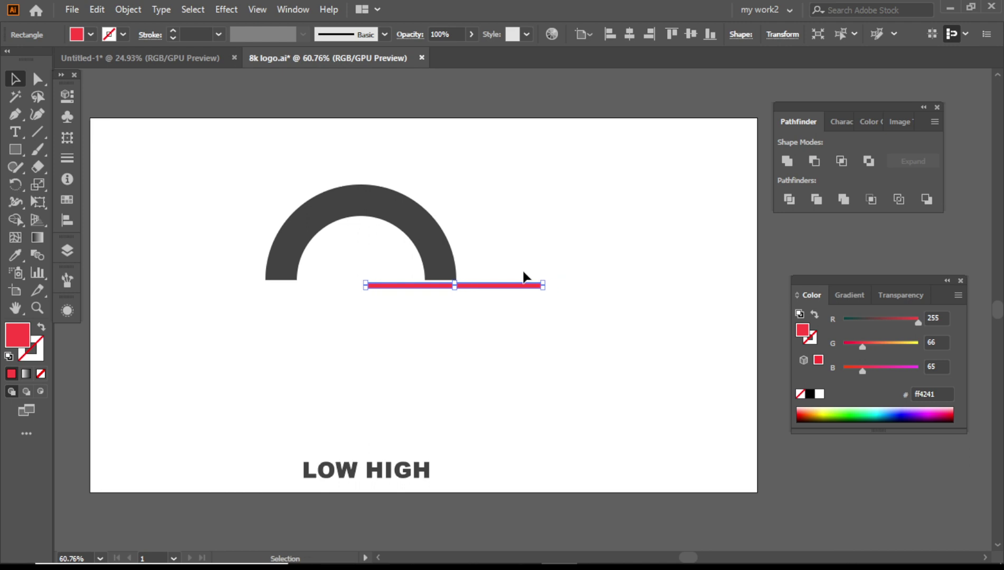
key(Up)
key(Up)
key(Up)
key(Up)
key(Up)
key(Up)
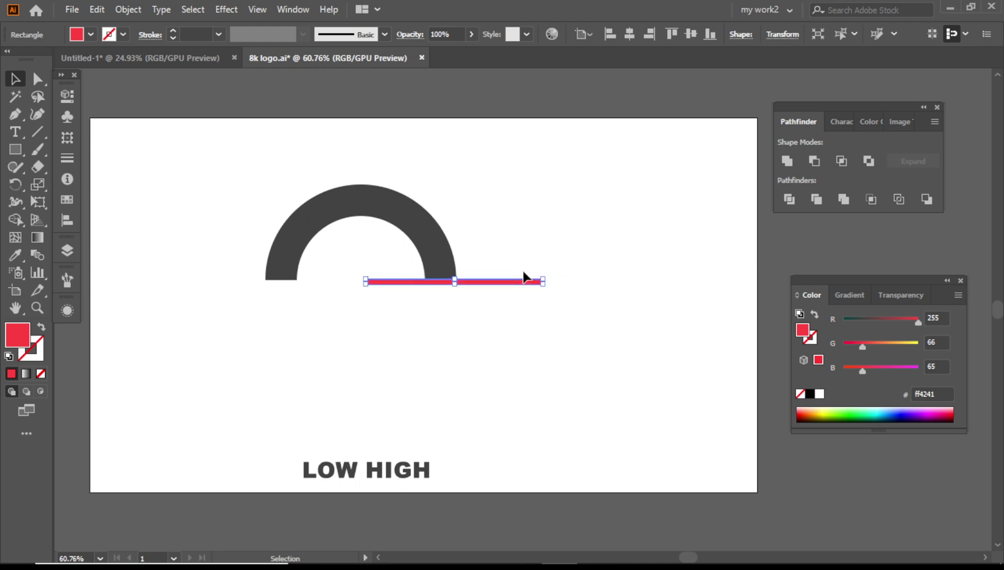
key(Up)
key(Up)
key(Down)
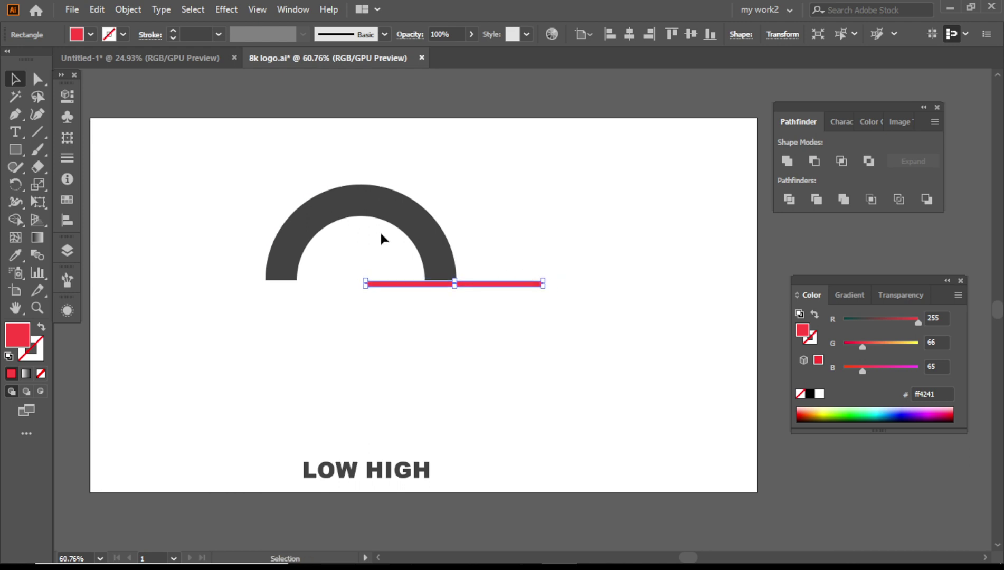
click(348, 202)
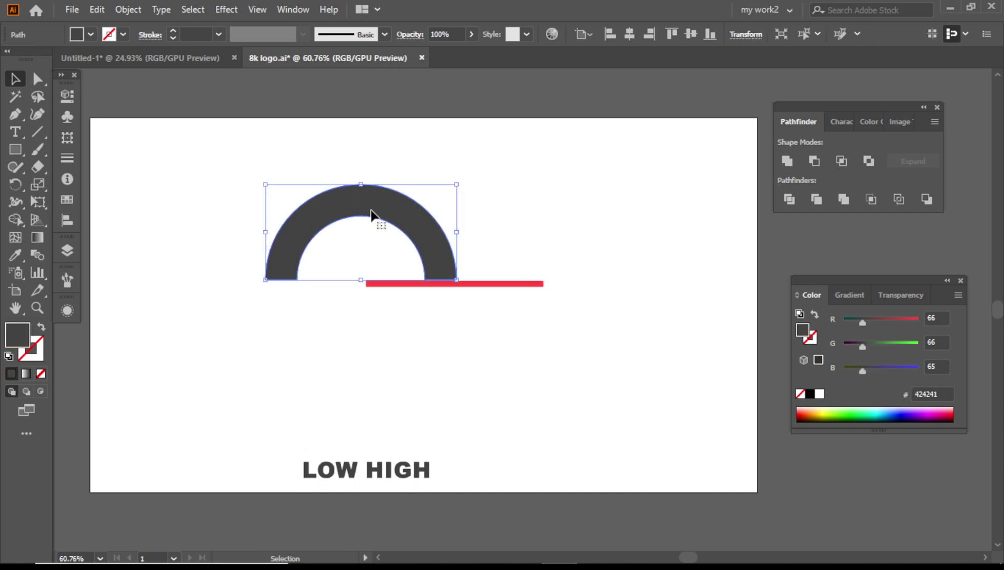
key(ctrl+z)
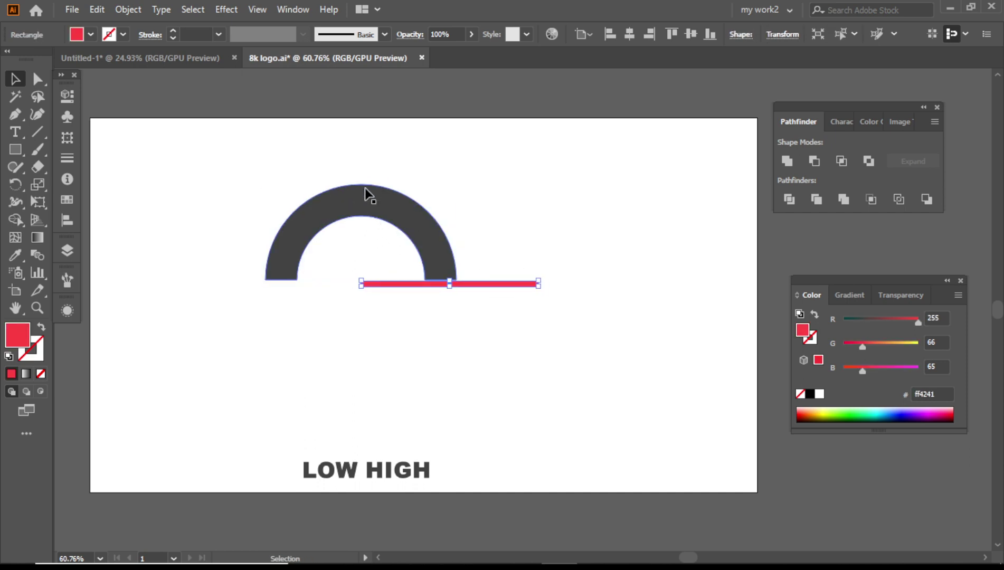
click(365, 189)
Fan out rotated copies of the red bar in 30° steps around its left end
click(339, 230)
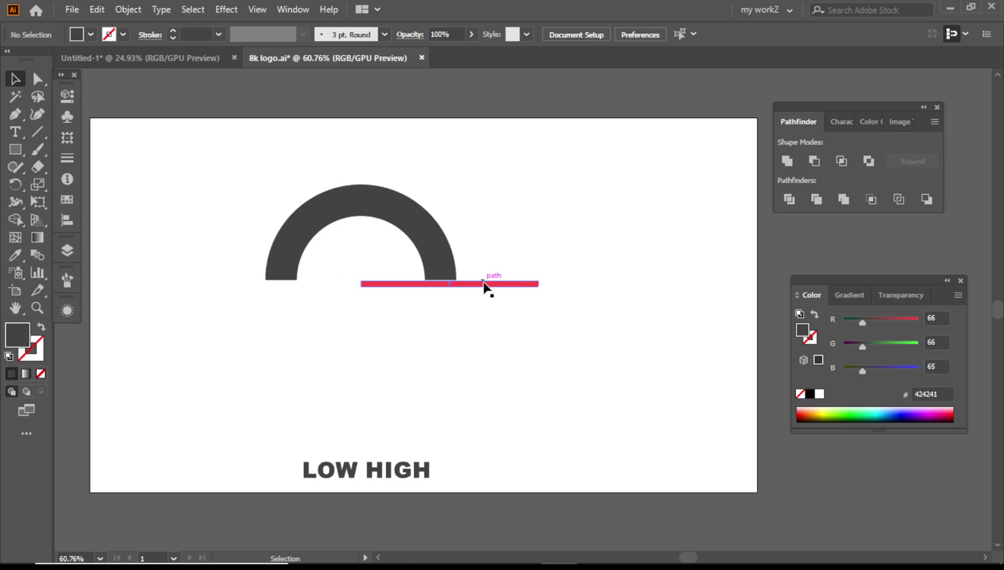
click(484, 287)
click(12, 186)
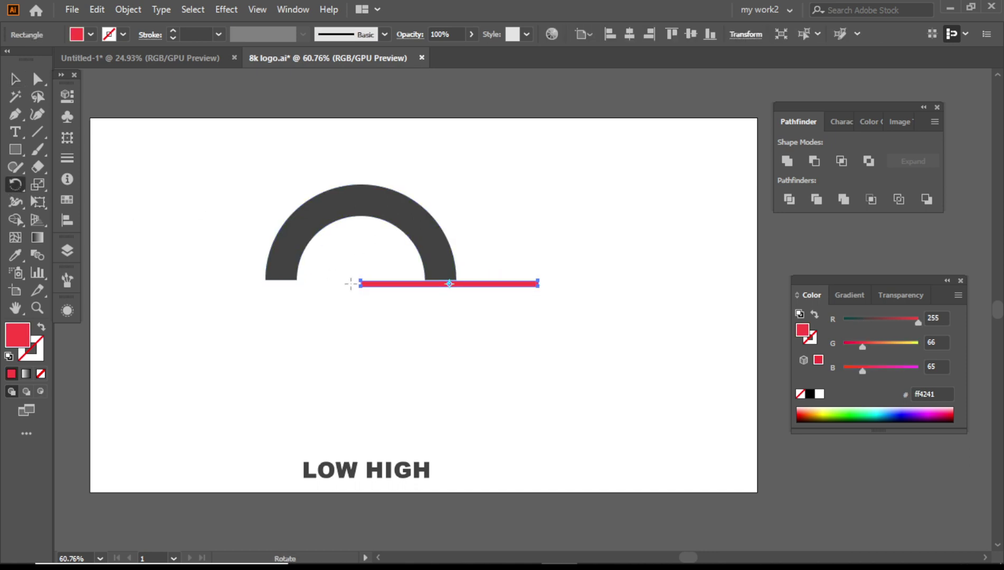
alt+click(360, 283)
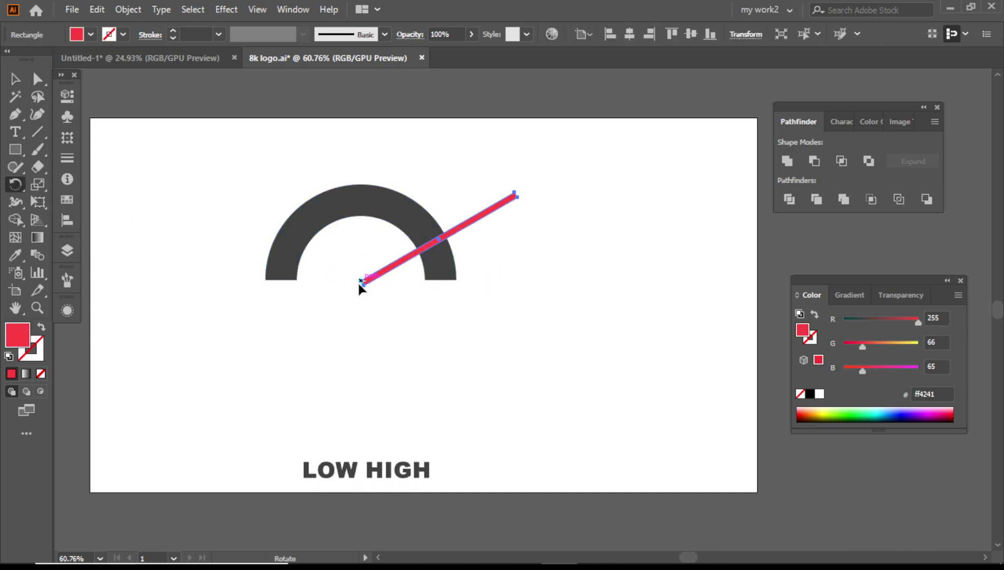
click(43, 506)
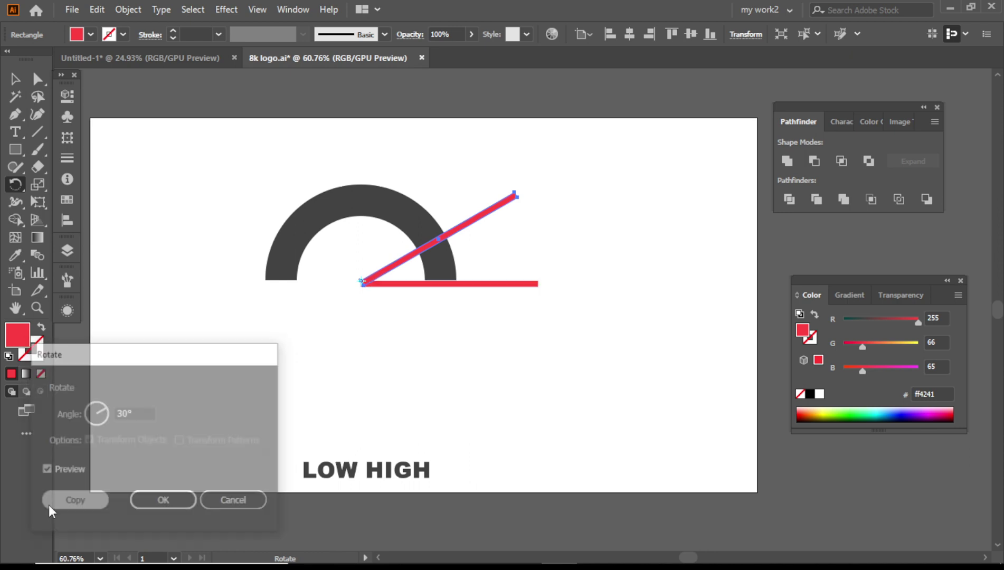
key(ctrl+d)
key(ctrl+d)
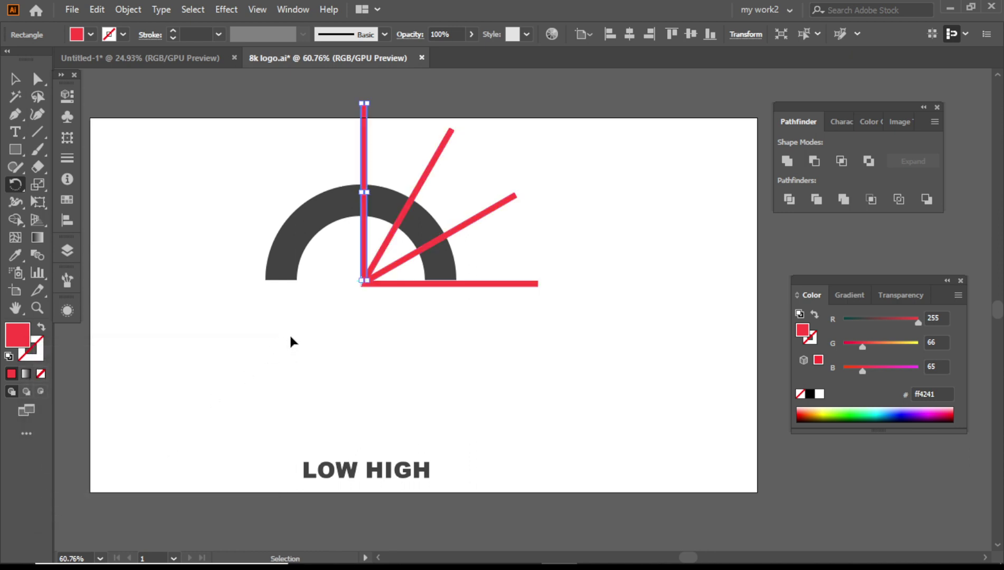
key(ctrl+d)
key(ctrl+d)
key(ctrl+d)
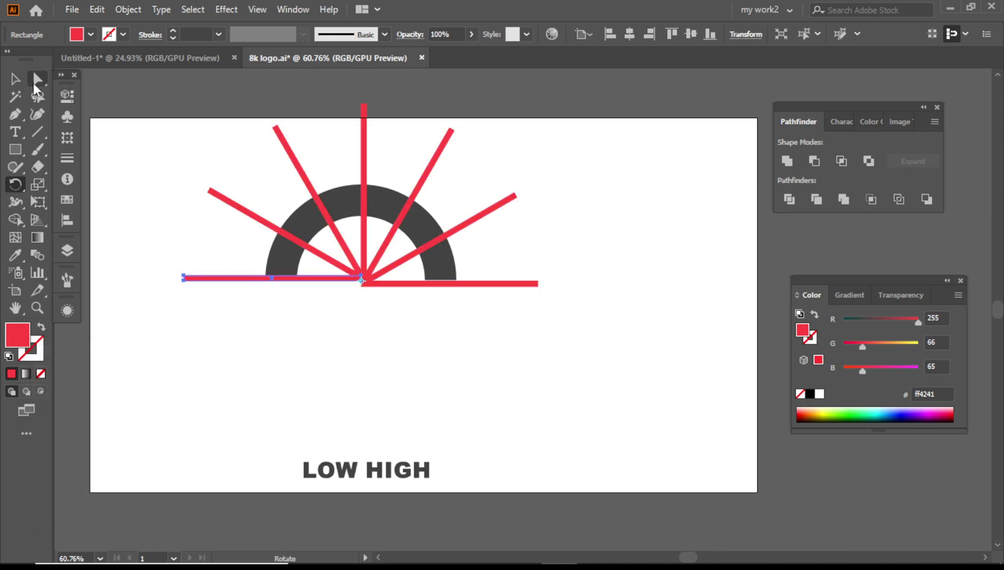
Delete the left and right horizontal red bars
click(17, 79)
click(334, 306)
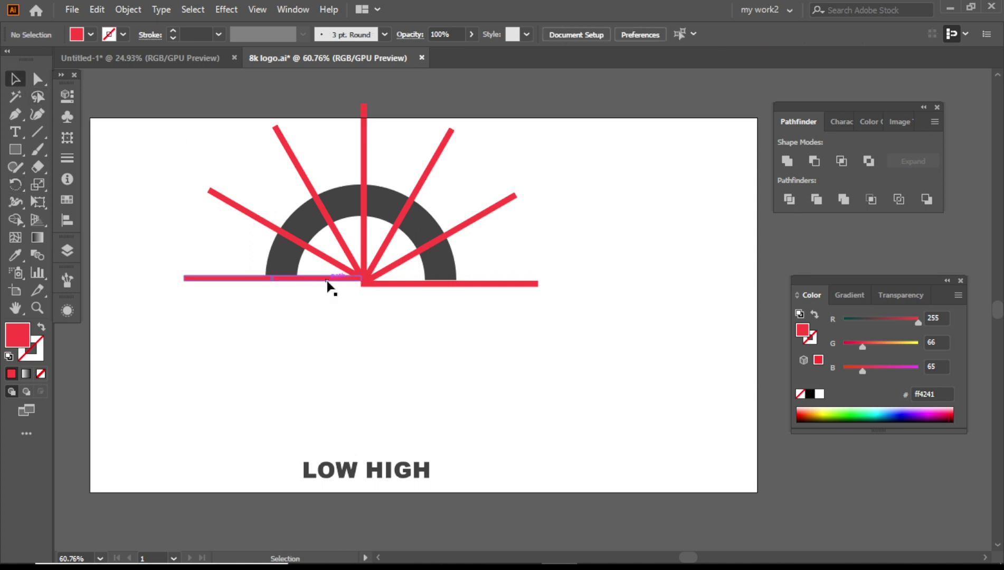
click(327, 280)
key(Delete)
click(419, 285)
key(Delete)
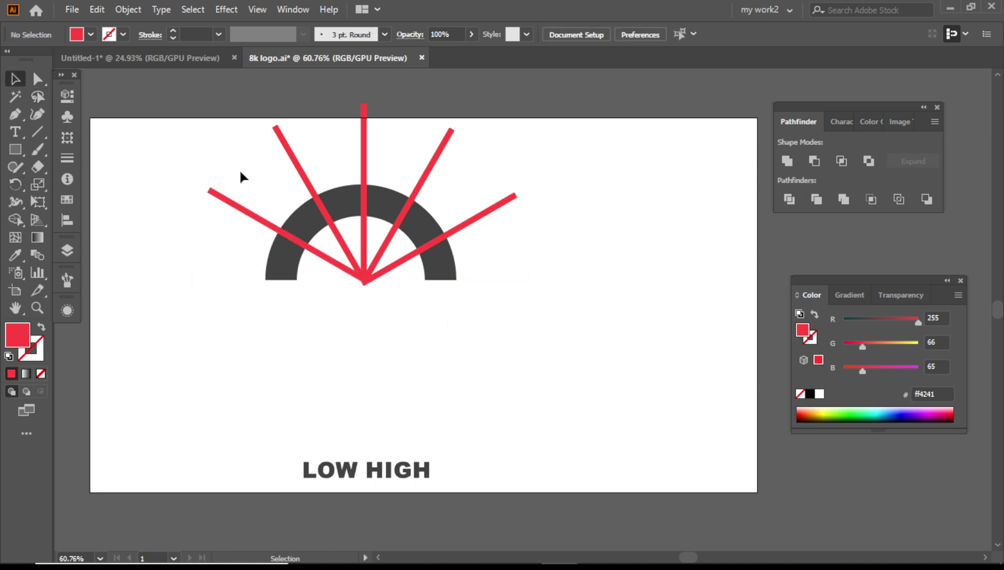
Minus Front the five red bars from the arc, shift it up-left, and ungroup the segments
drag(340, 258, 460, 231)
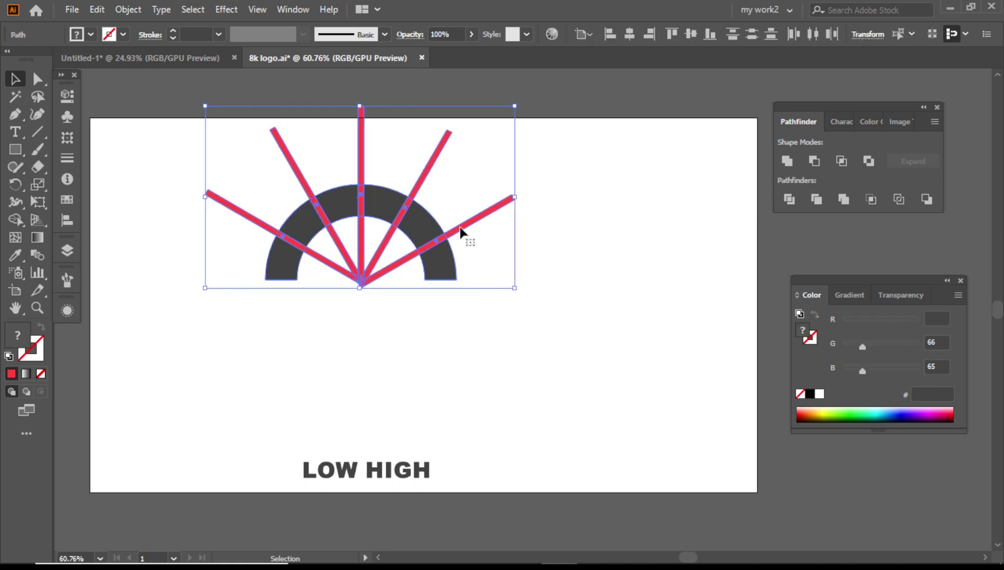
click(813, 161)
click(628, 238)
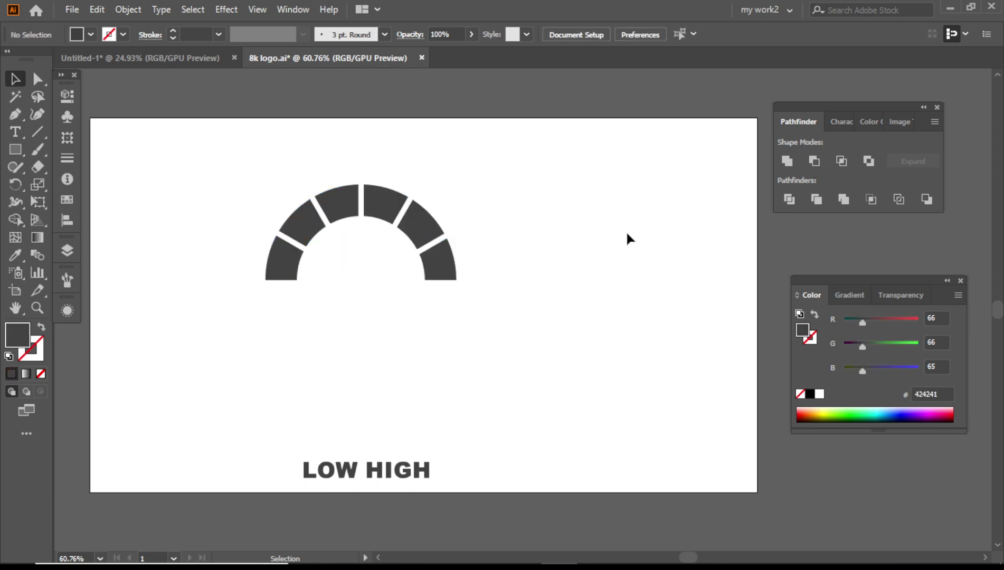
drag(440, 259, 401, 246)
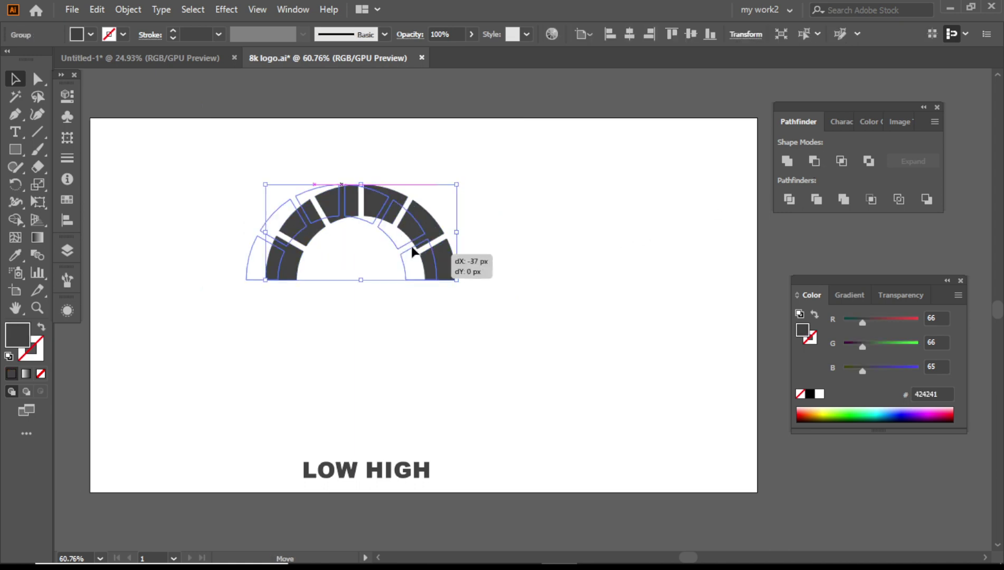
right_click(401, 246)
click(449, 364)
click(475, 301)
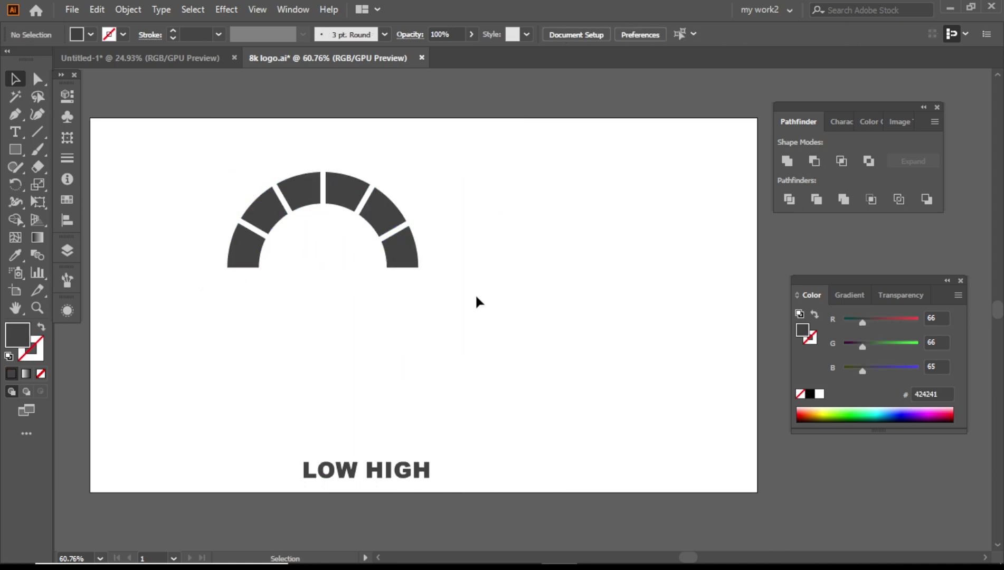
click(37, 132)
Draw a dark grey vertical line, widen its base with the Width tool, and expand its appearance
mouse_move(246, 245)
mouse_down()
mouse_move(486, 247)
mouse_move(486, 304)
mouse_up()
click(12, 373)
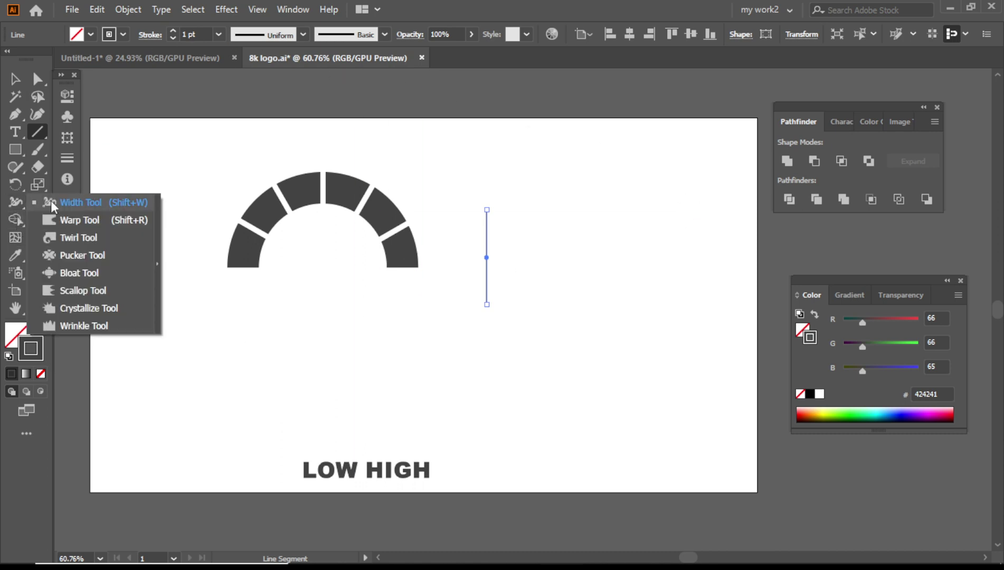
drag(17, 203, 51, 201)
drag(486, 305, 509, 307)
click(15, 81)
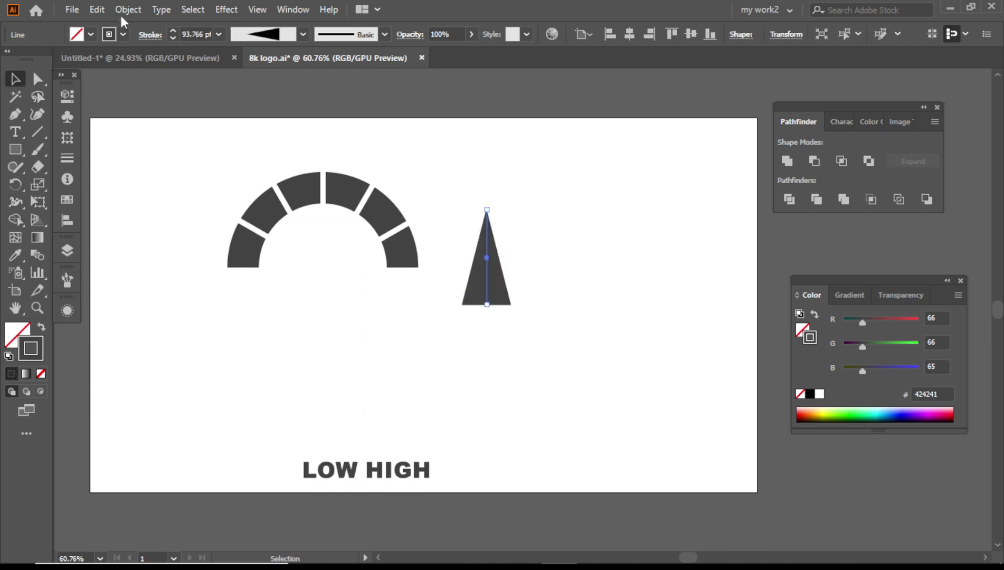
click(124, 9)
click(212, 197)
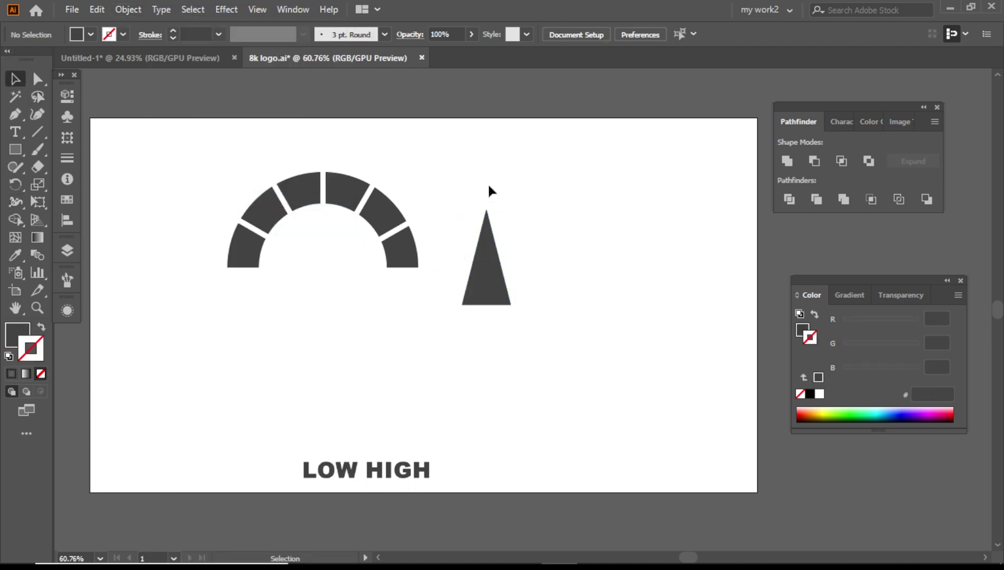
Round the triangle's bottom corners into a teardrop and fill it red ff4241
click(156, 132)
click(42, 82)
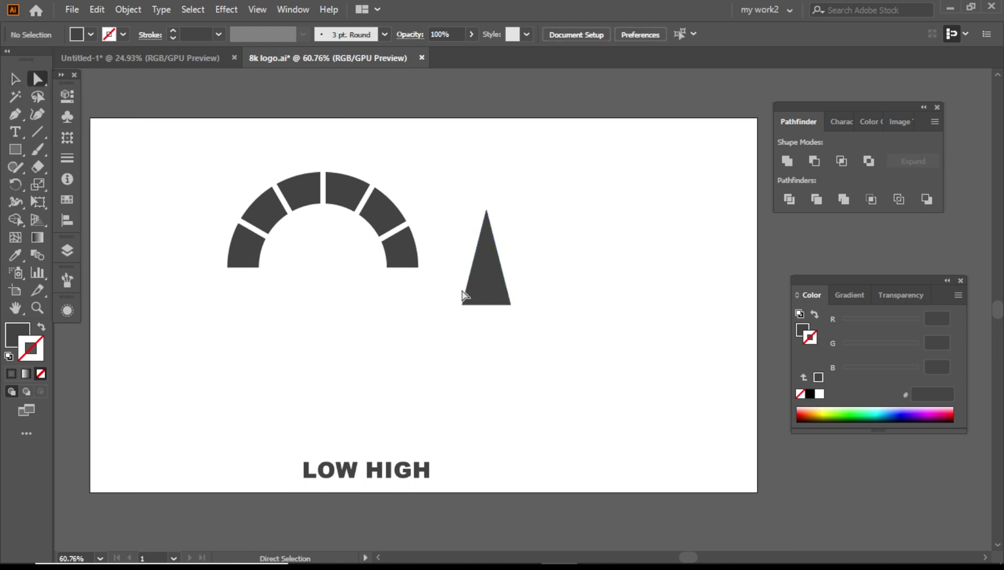
drag(568, 322, 568, 323)
drag(502, 298, 478, 266)
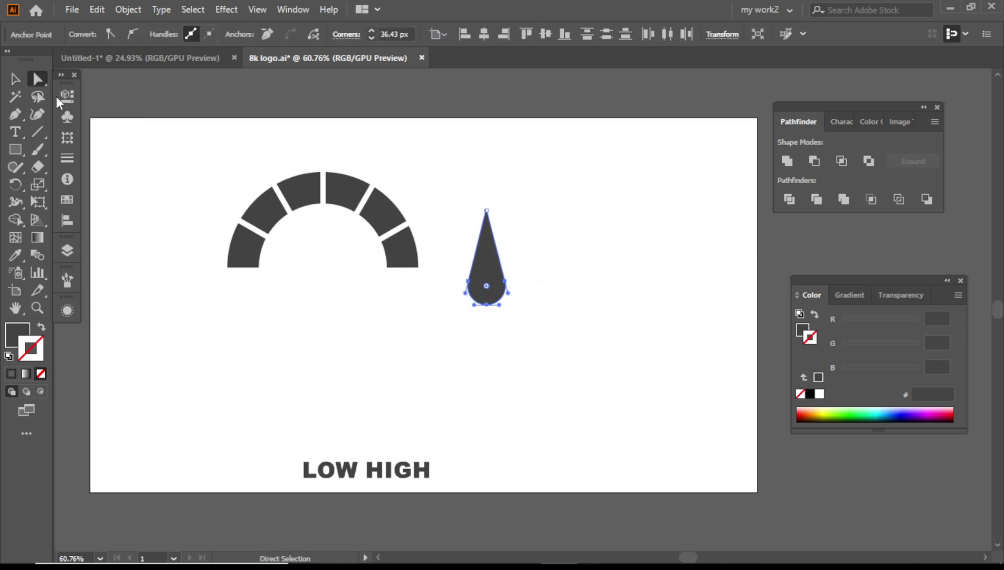
click(16, 80)
drag(20, 144, 75, 186)
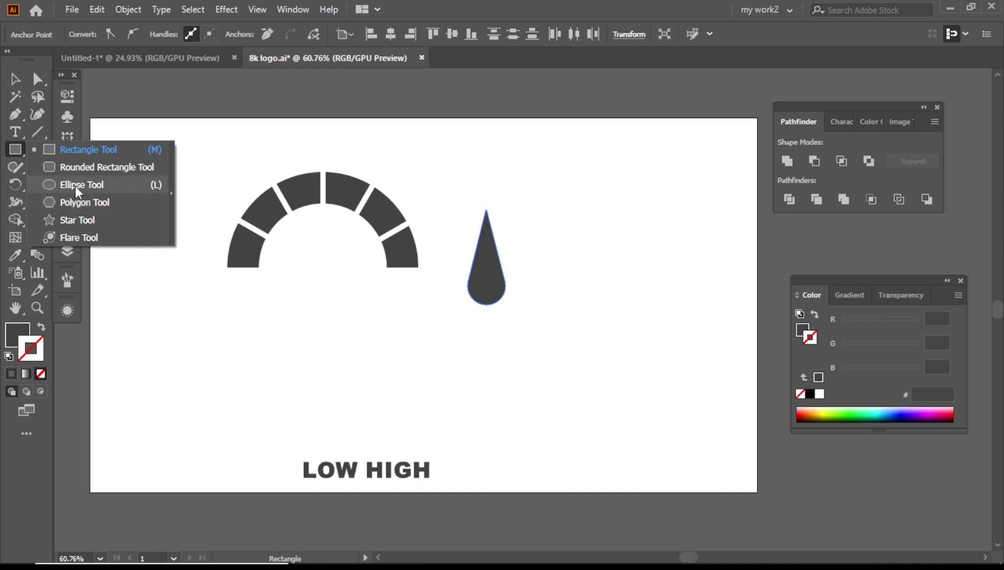
click(24, 330)
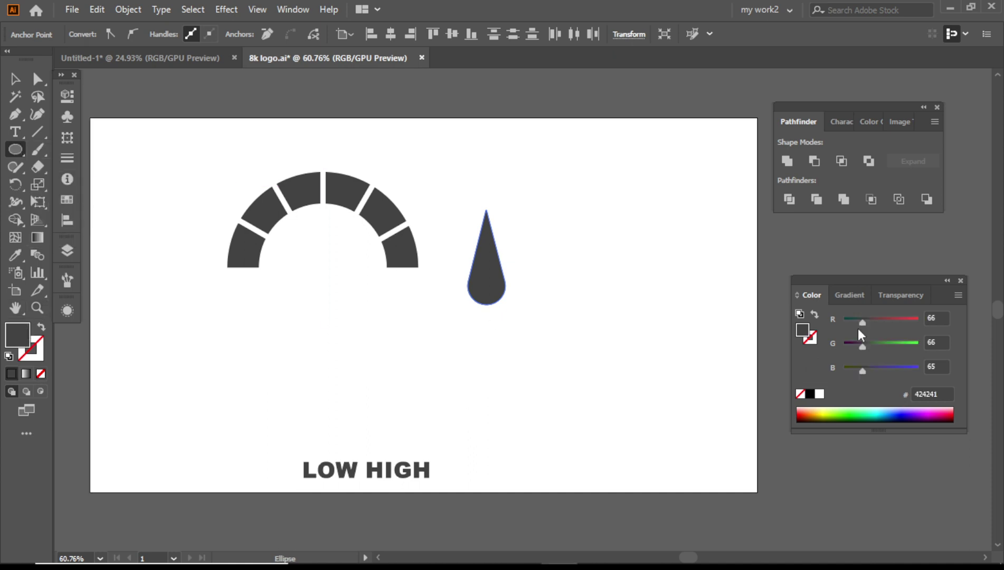
click(918, 320)
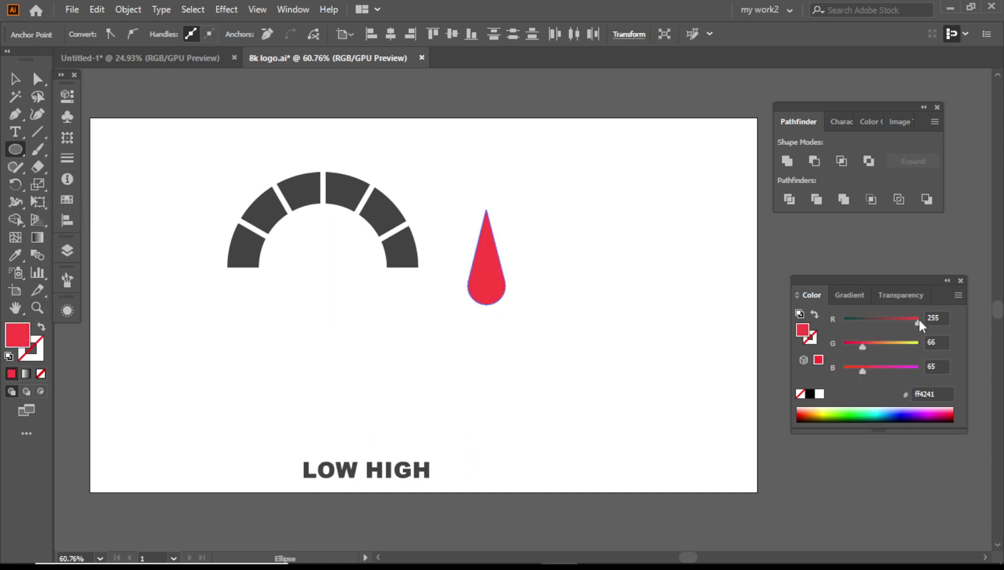
Draw a small circle with 6a4241 fill beside the teardrop
click(9, 78)
click(16, 149)
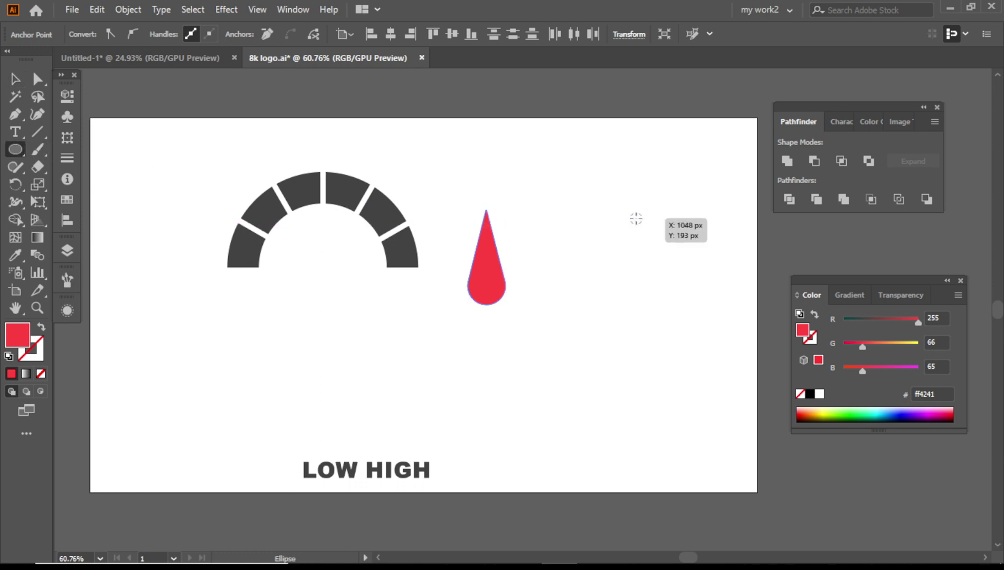
drag(636, 217, 648, 231)
click(873, 319)
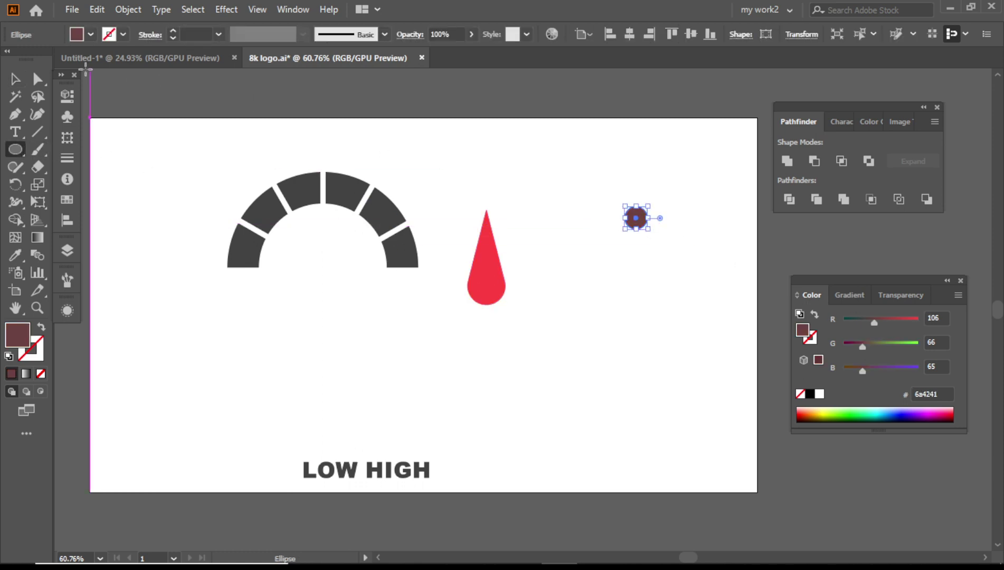
click(14, 78)
click(510, 153)
Move the circle onto the teardrop's base and punch it out with Minus Front
drag(630, 217, 479, 280)
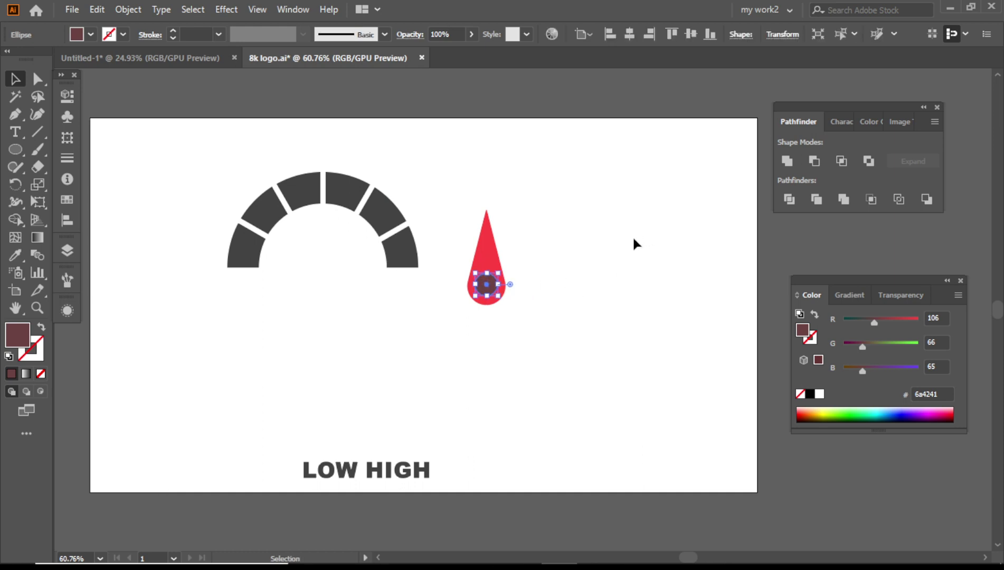
click(599, 264)
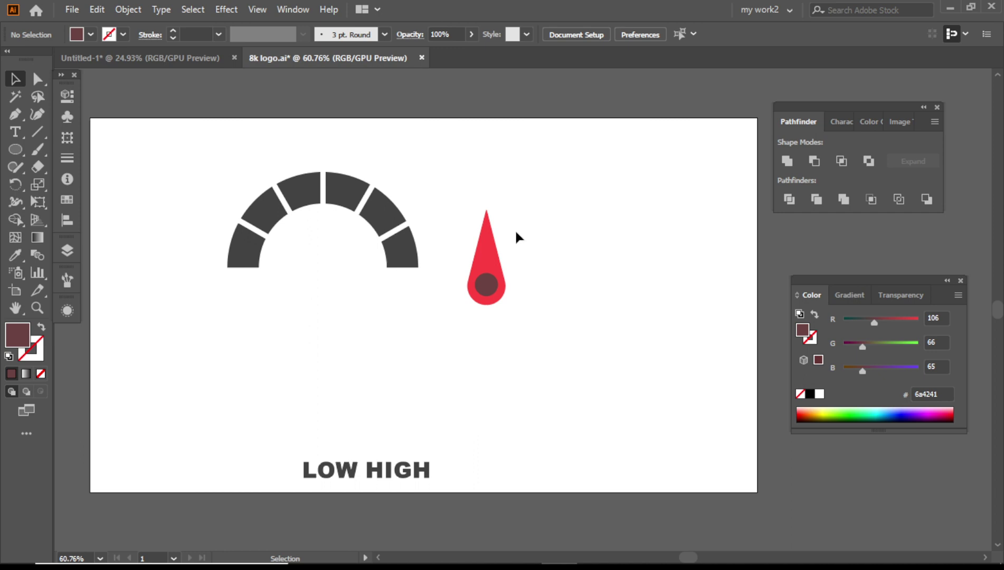
drag(536, 314, 536, 315)
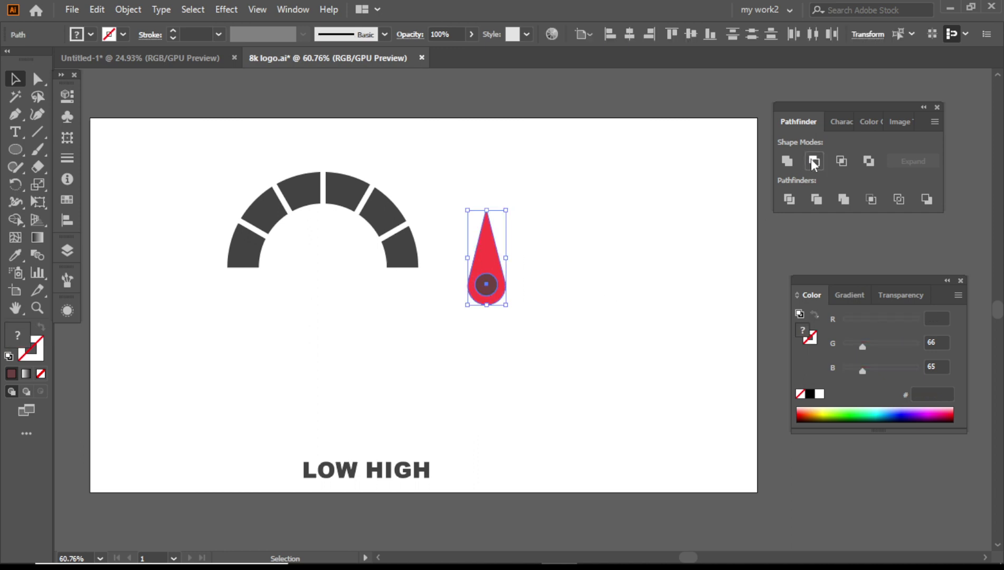
click(813, 161)
key(ctrl+shift+a)
click(37, 132)
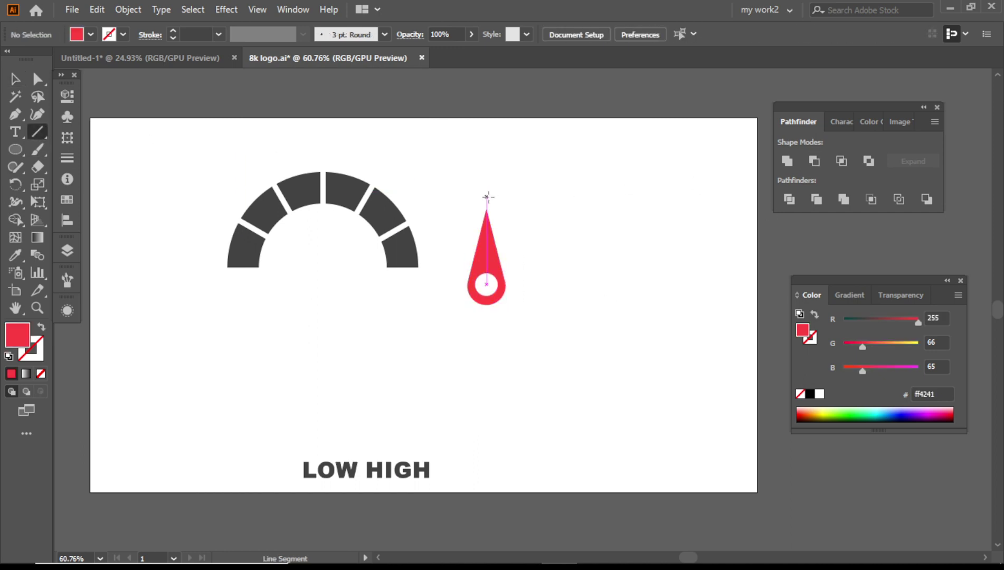
Divide the teardrop lengthwise with a vertical line and delete the leftover pieces in the hole
drag(486, 196, 487, 333)
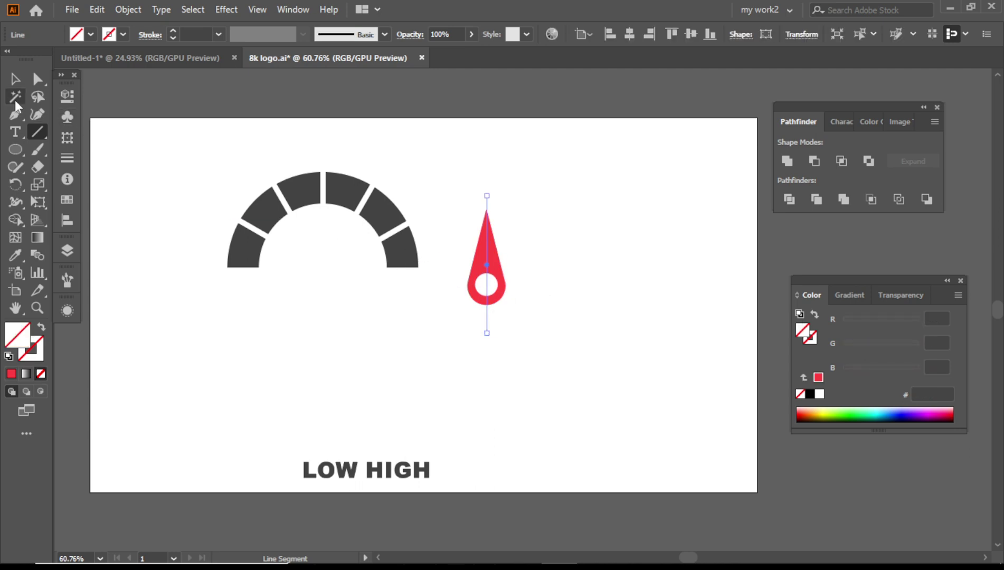
click(15, 79)
drag(468, 184, 512, 258)
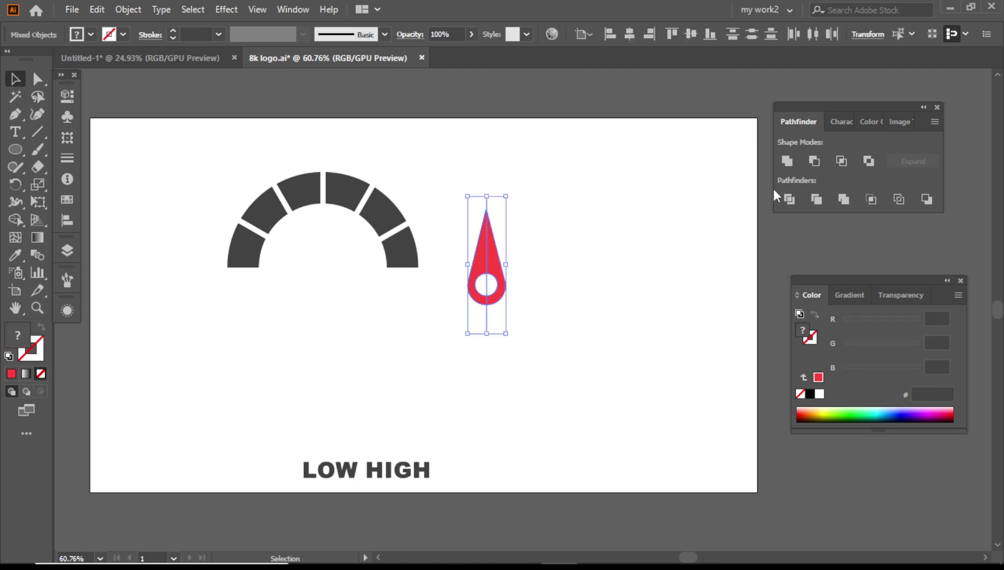
click(789, 199)
right_click(485, 281)
click(528, 398)
click(524, 301)
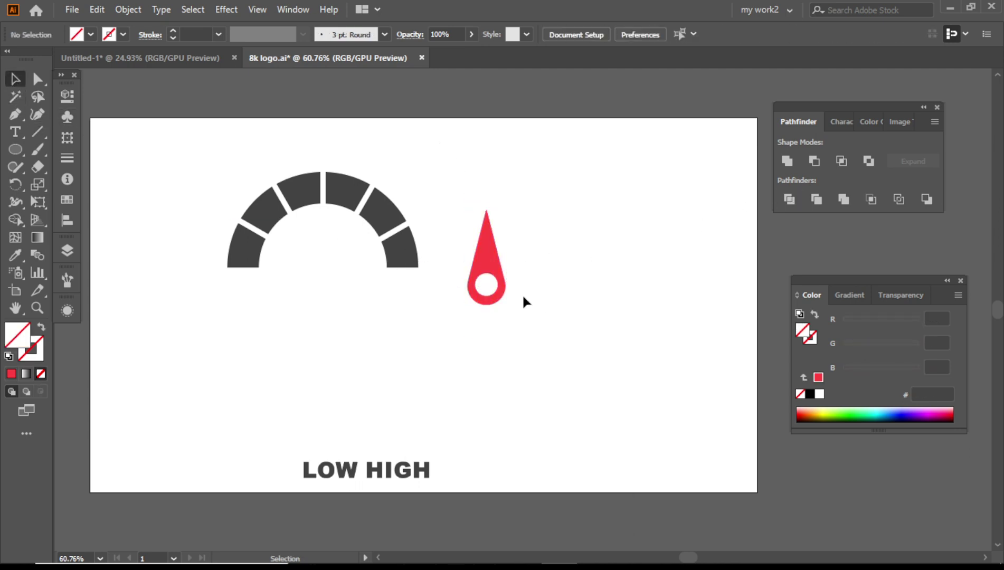
click(489, 287)
key(Delete)
click(486, 284)
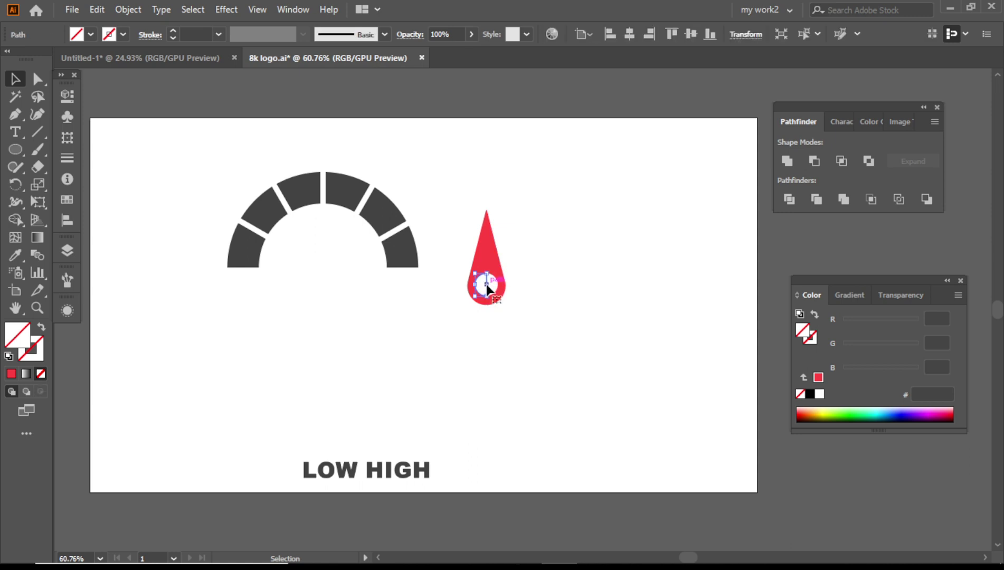
key(Delete)
Fill the needle's right half 353434 and left half 565555
click(495, 256)
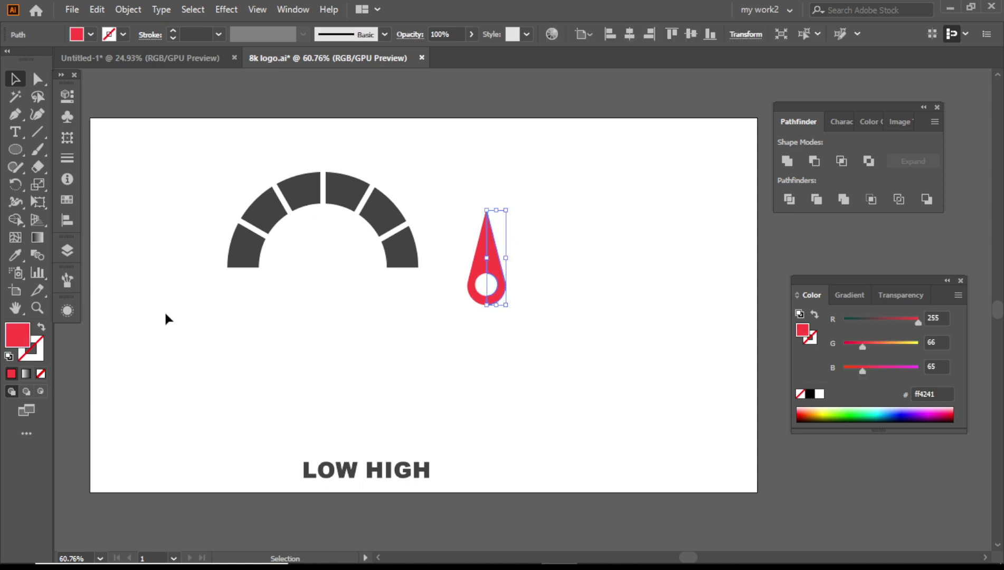
double_click(21, 334)
drag(98, 503, 95, 505)
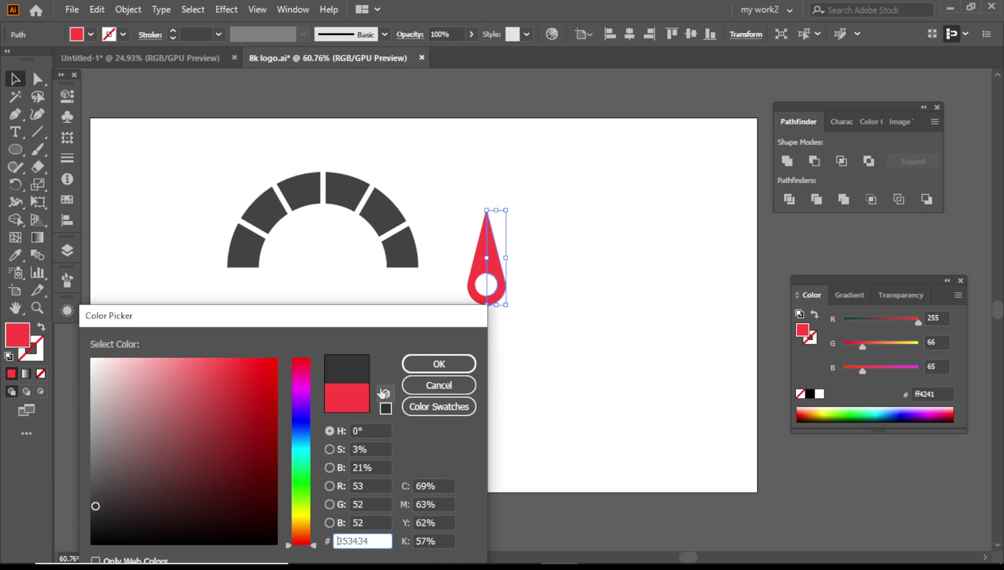
click(438, 364)
click(479, 274)
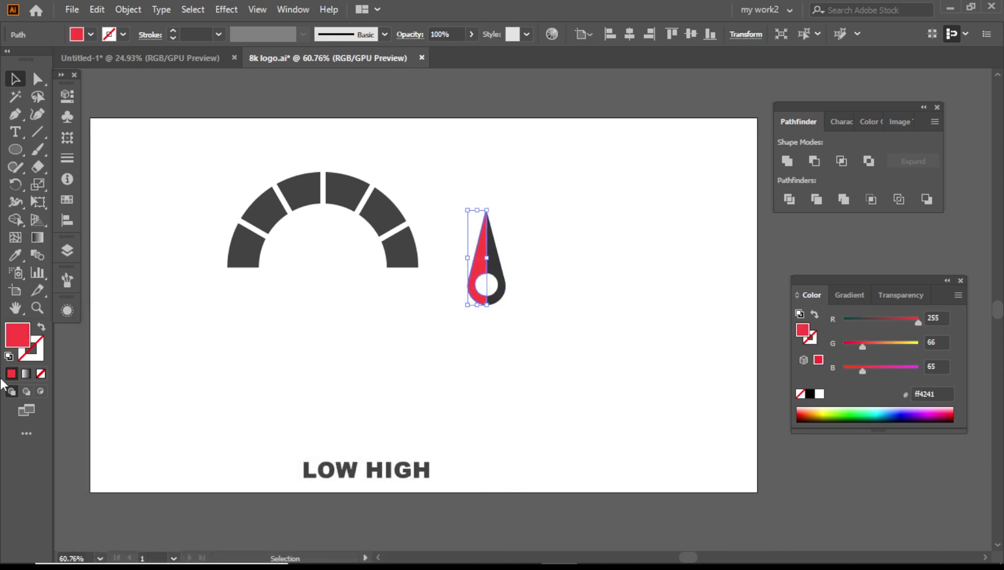
double_click(23, 338)
click(93, 482)
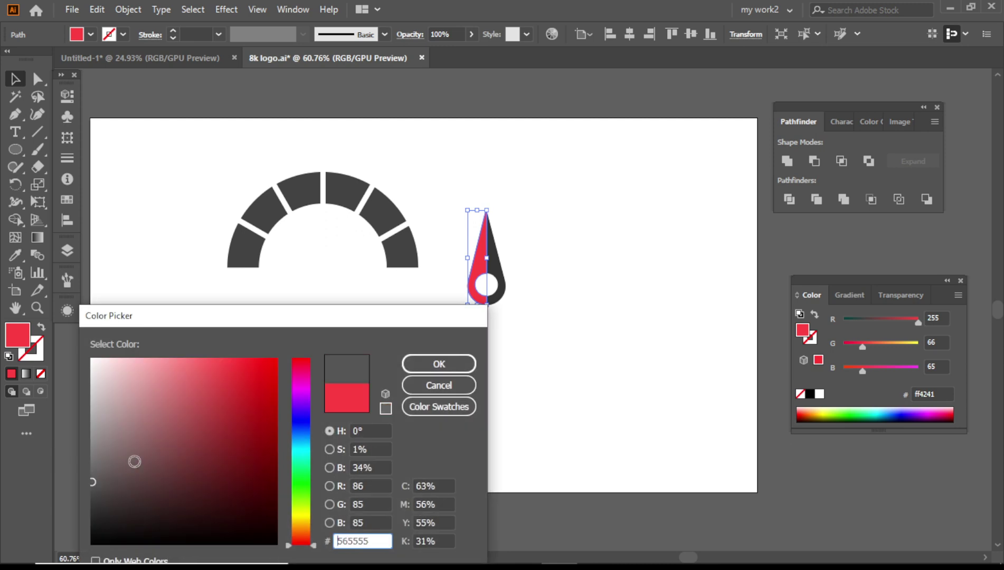
click(423, 366)
Group both needle halves together
click(565, 306)
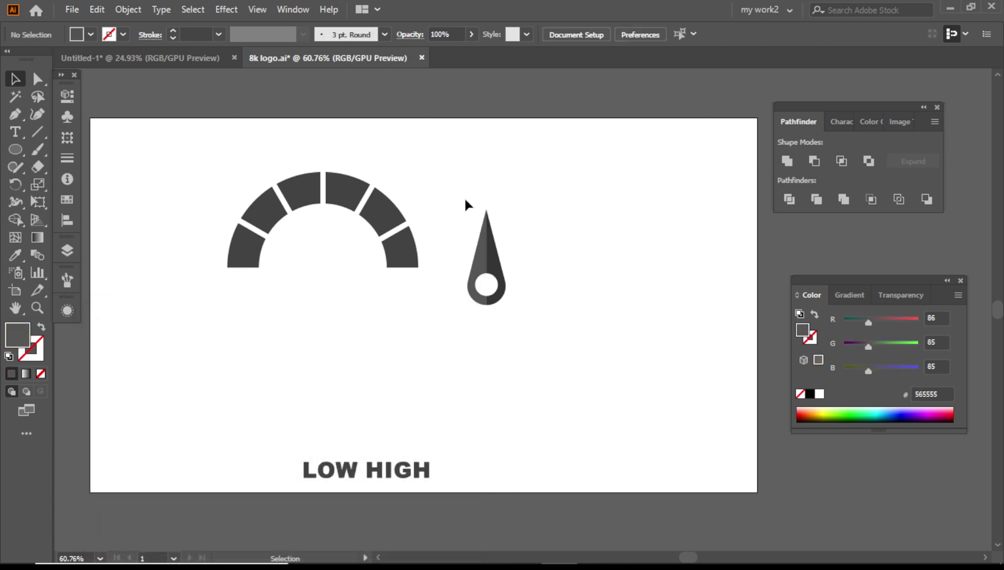
drag(464, 195, 532, 307)
right_click(486, 258)
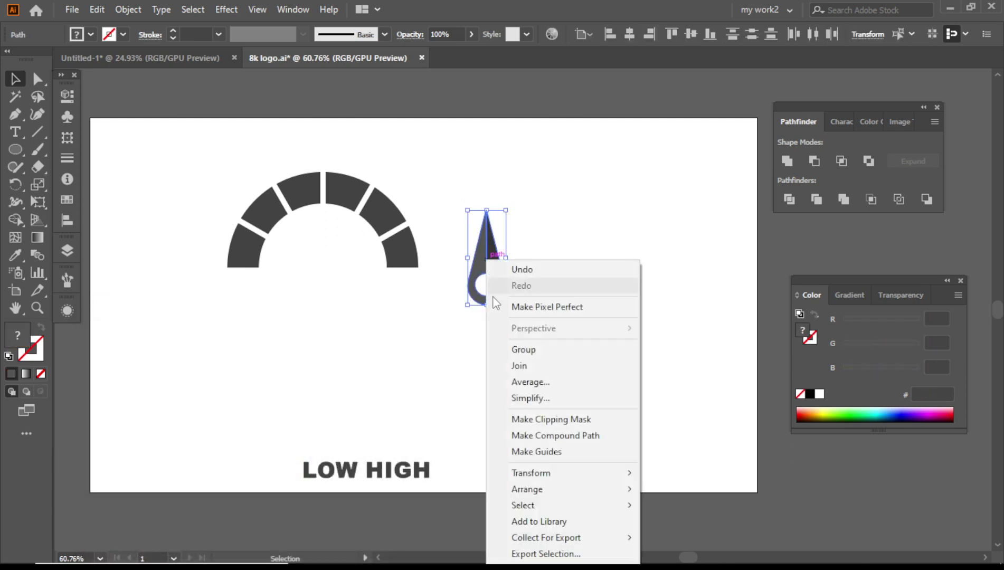
click(534, 350)
click(565, 272)
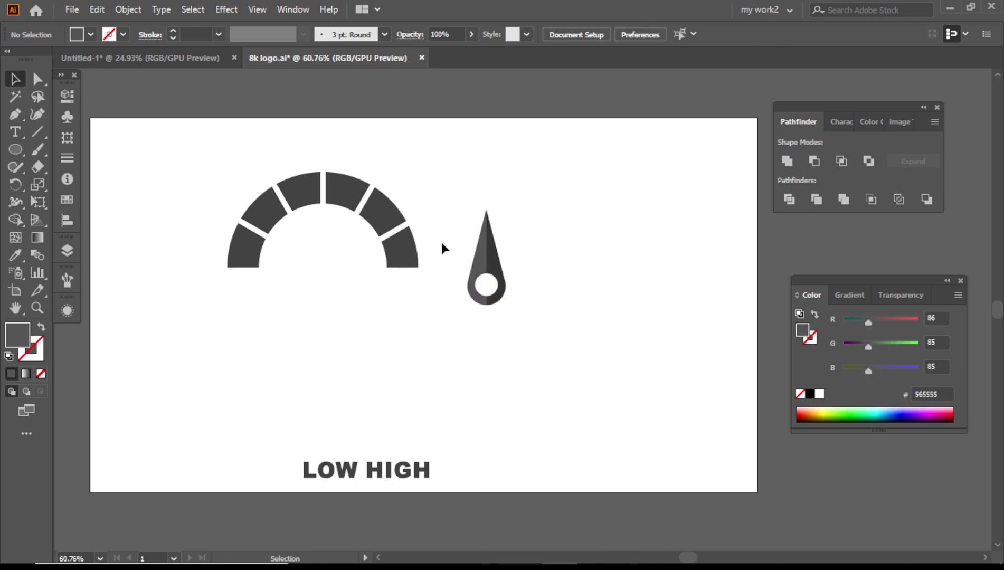
click(247, 230)
click(271, 242)
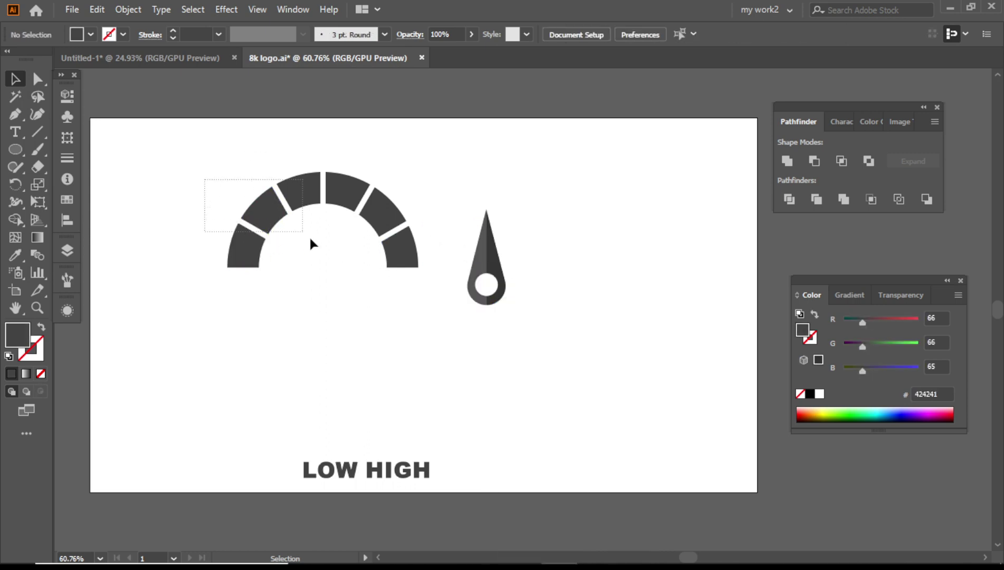
Colour the left arc segments red ff0000, orange ff9000 and yellow ffb500
drag(310, 278, 311, 279)
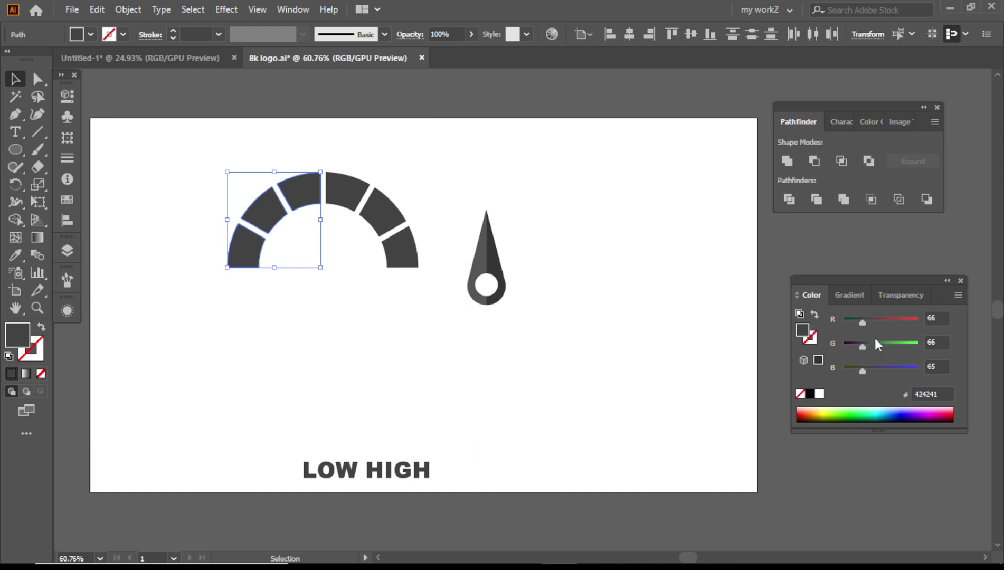
drag(882, 322, 919, 321)
mouse_move(861, 348)
mouse_down()
mouse_move(816, 358)
mouse_move(842, 369)
mouse_up()
click(522, 224)
click(280, 212)
click(885, 343)
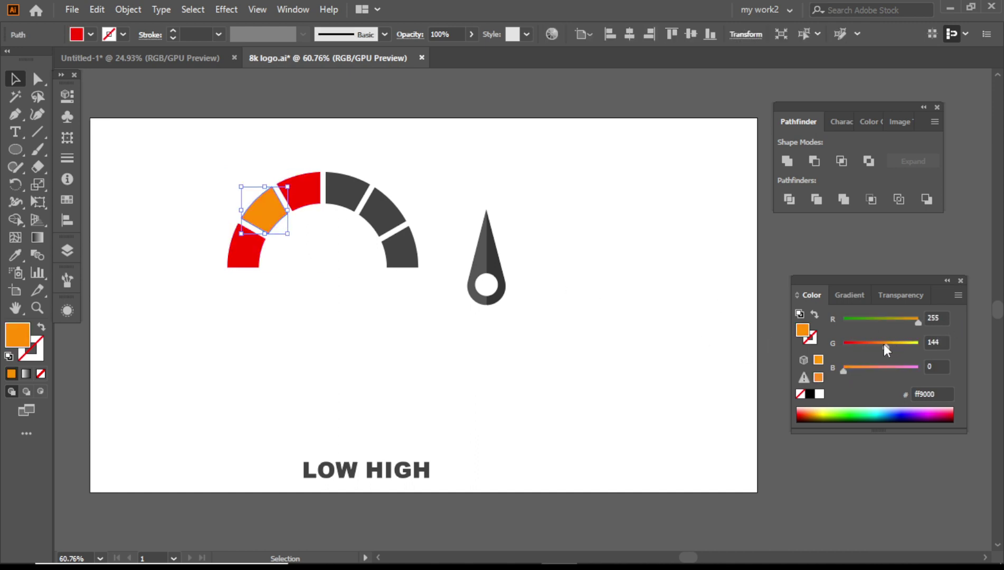
click(387, 181)
click(314, 188)
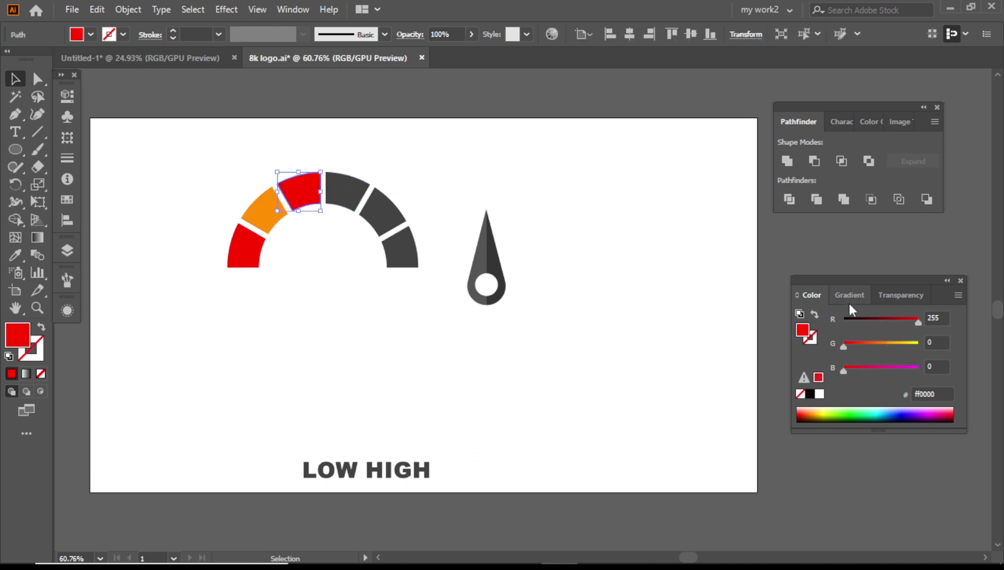
click(881, 344)
drag(881, 343, 897, 343)
click(482, 187)
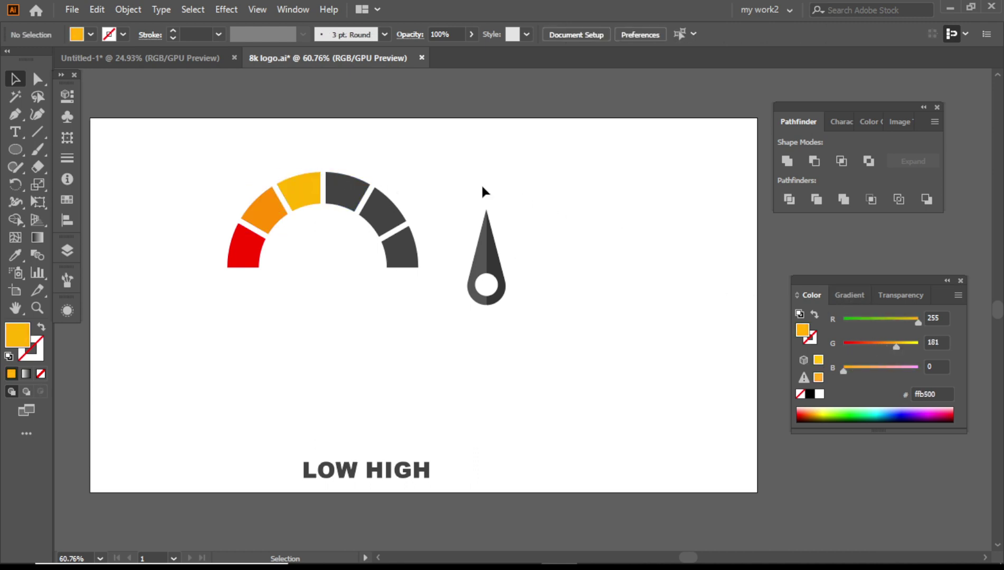
Turn the three right arc segments green by removing red and raising green
click(418, 265)
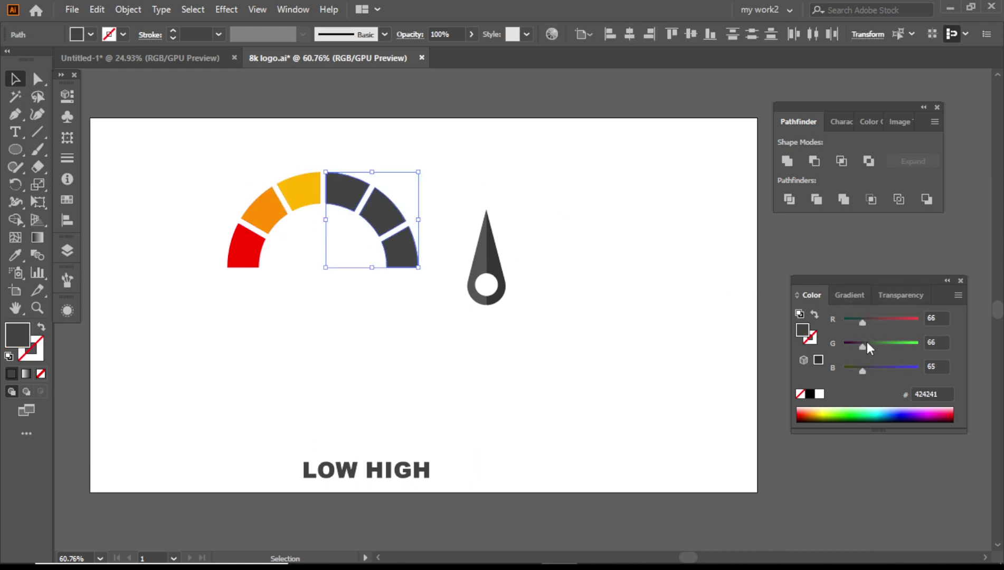
drag(862, 322, 746, 314)
drag(863, 347, 890, 347)
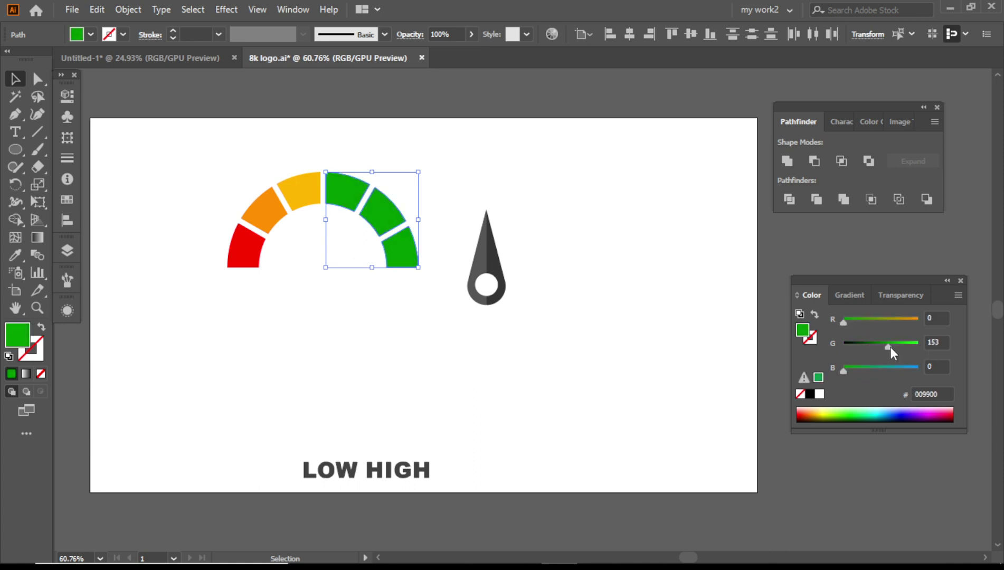
click(539, 196)
Brighten the middle green segment and make the top segment 00ed68
click(389, 206)
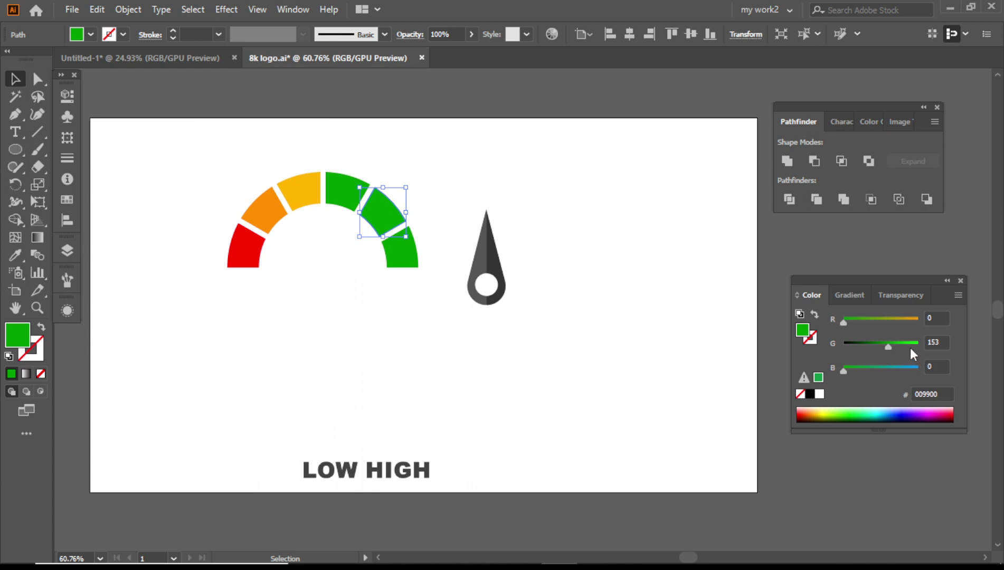
click(903, 343)
click(502, 168)
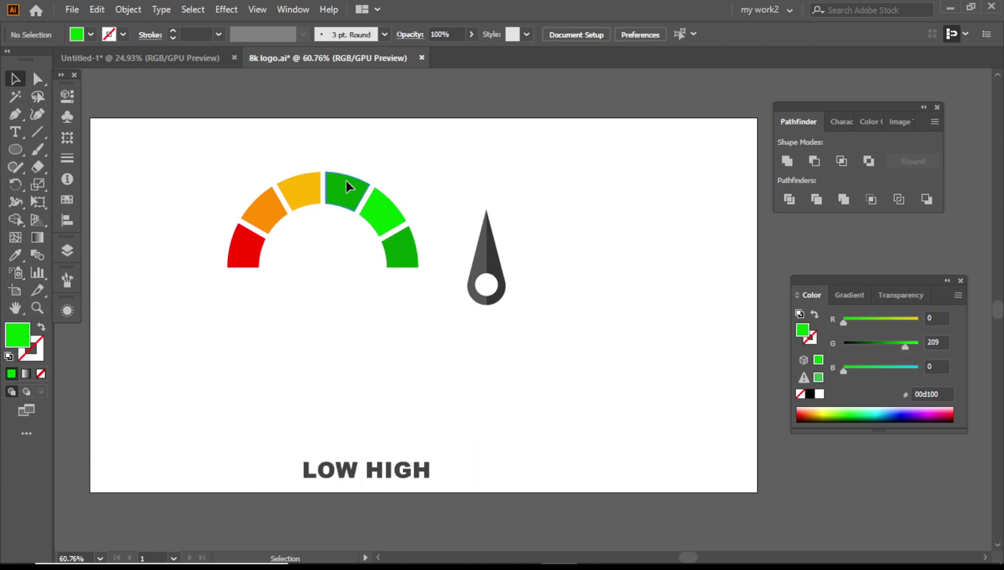
click(347, 187)
click(902, 342)
click(870, 368)
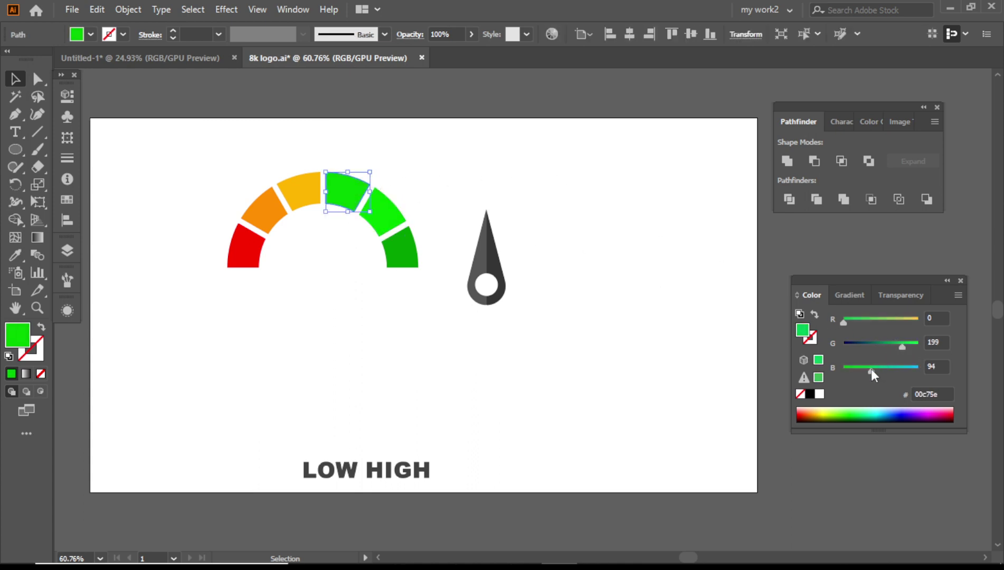
drag(870, 368, 879, 367)
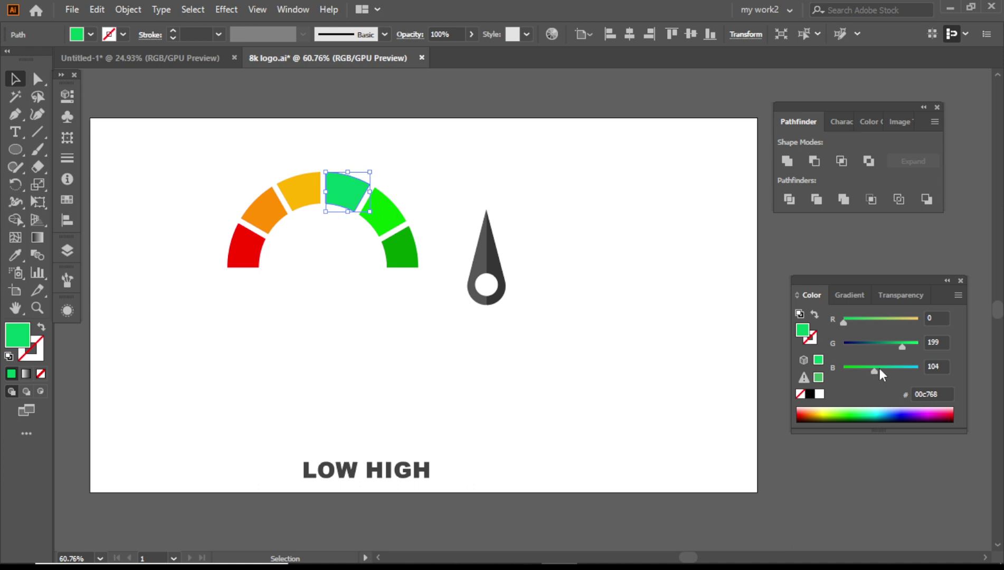
click(911, 344)
click(554, 191)
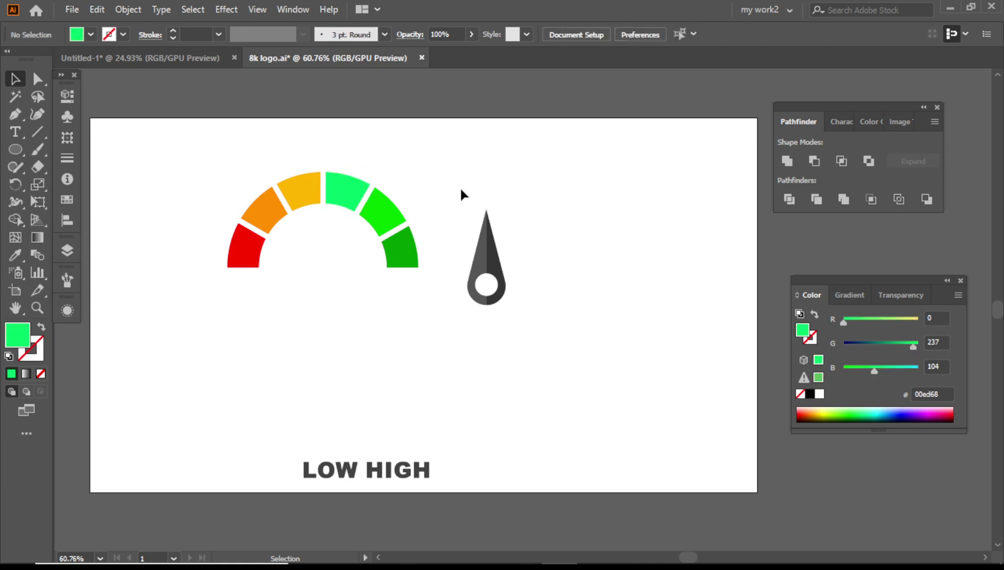
Move the needle group to the arc's centre and shrink it to fit inside
drag(490, 267, 319, 283)
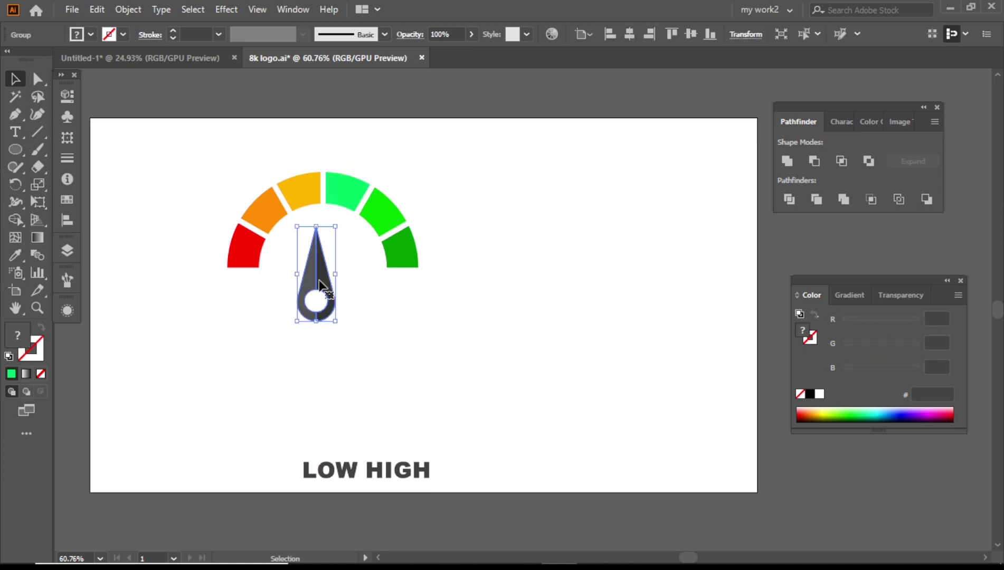
mouse_move(318, 320)
mouse_down()
mouse_move(319, 282)
mouse_move(336, 239)
mouse_move(345, 243)
mouse_move(347, 255)
mouse_move(315, 272)
mouse_up()
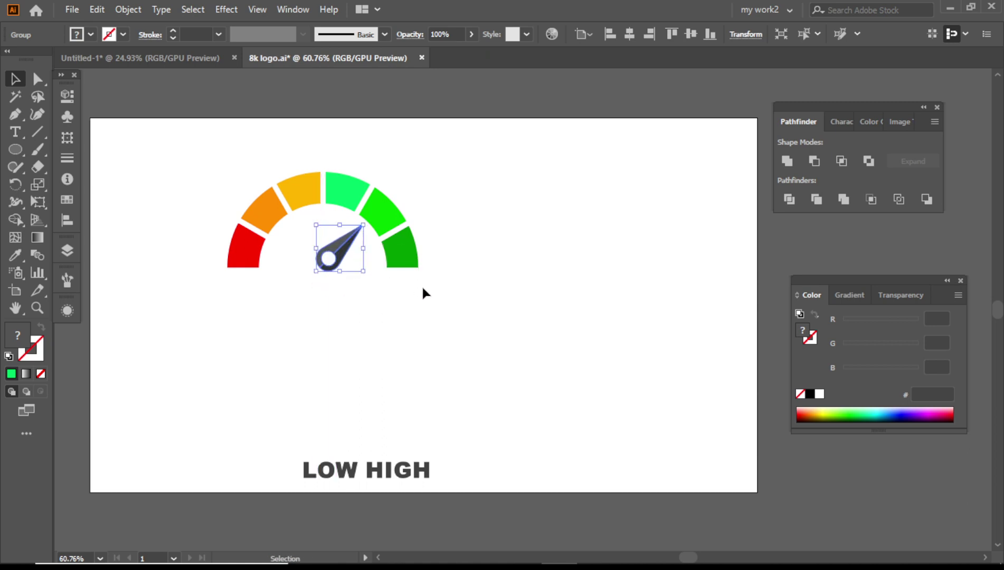
click(348, 408)
click(401, 471)
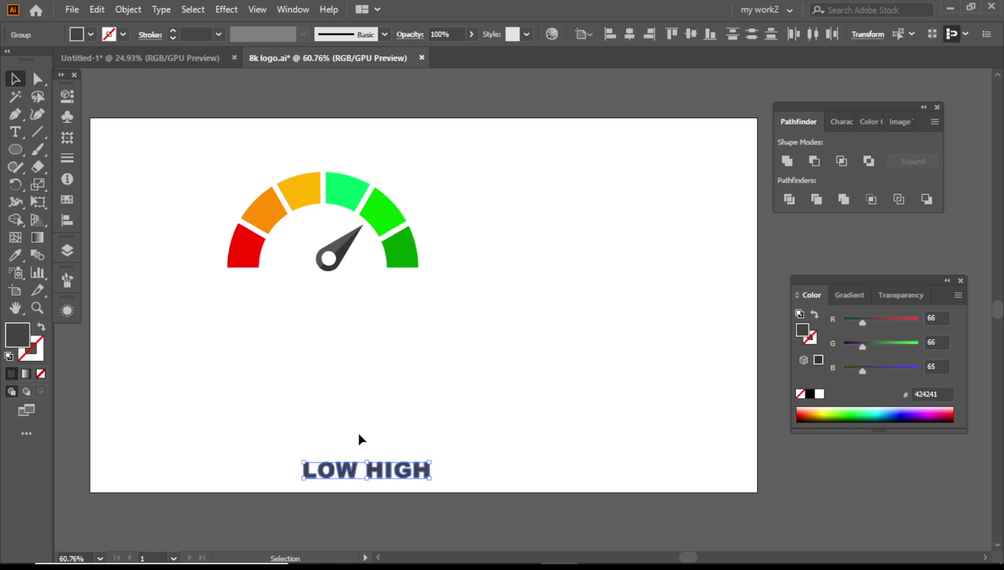
Scale the whole gauge and needle up about 1.85 times
drag(208, 197, 472, 311)
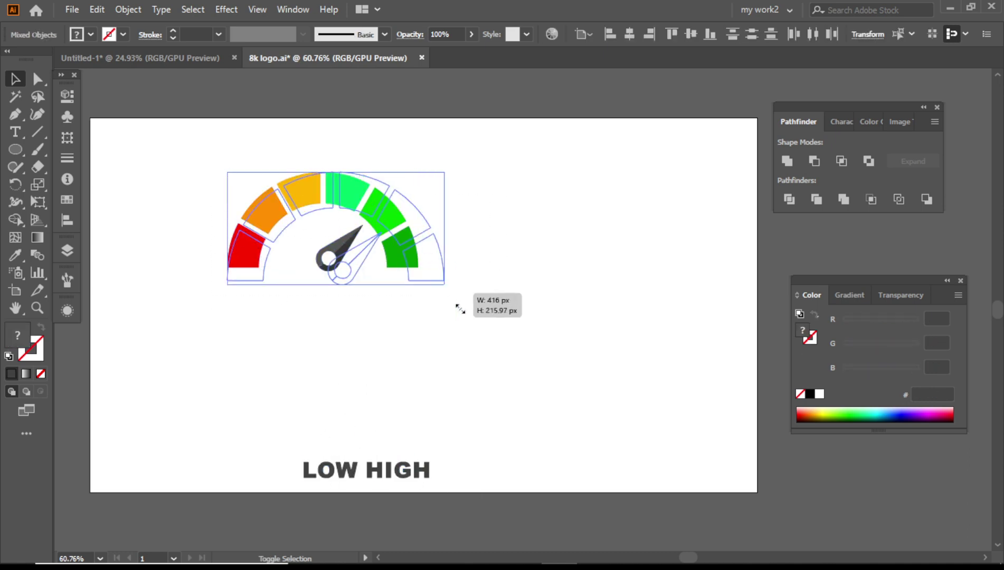
mouse_move(417, 271)
mouse_down()
mouse_move(580, 354)
mouse_move(530, 327)
mouse_up()
click(327, 448)
Place LOW below the red segment and HIGH below the dark-green segment
drag(332, 469, 232, 382)
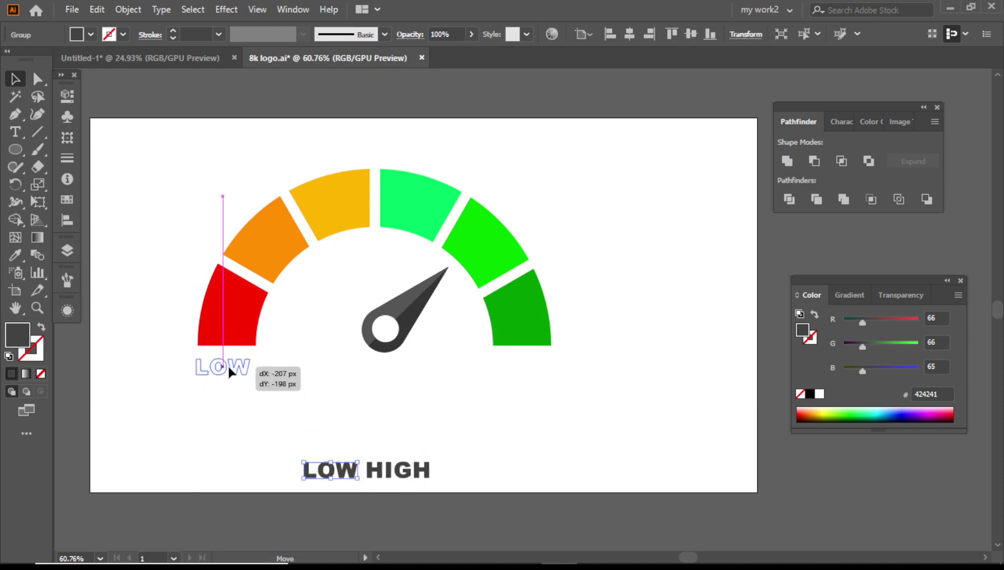
drag(233, 383, 230, 363)
mouse_move(398, 474)
mouse_down()
mouse_move(411, 450)
mouse_move(517, 368)
mouse_up()
click(559, 352)
scroll(364, 280, up, 2)
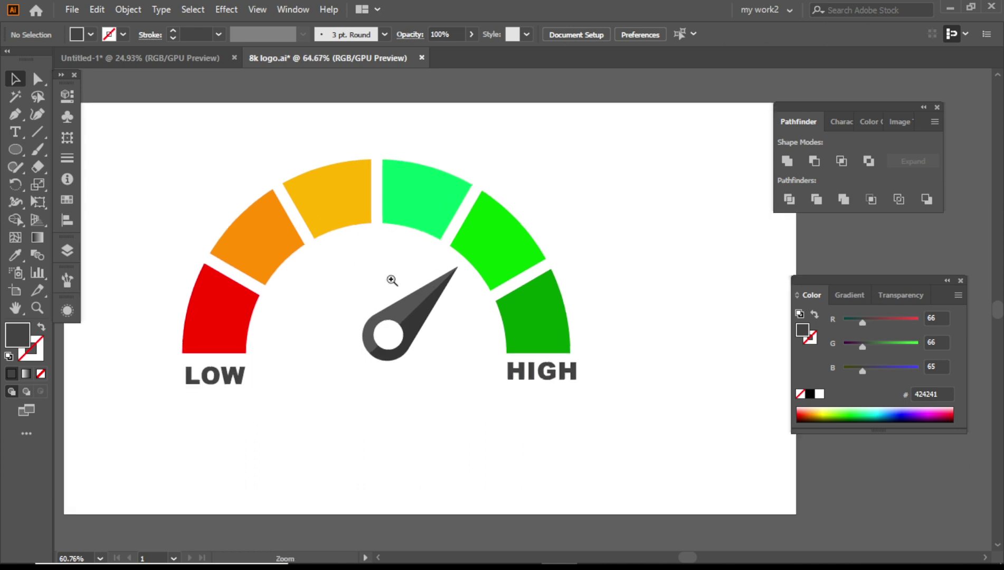
drag(441, 352, 458, 370)
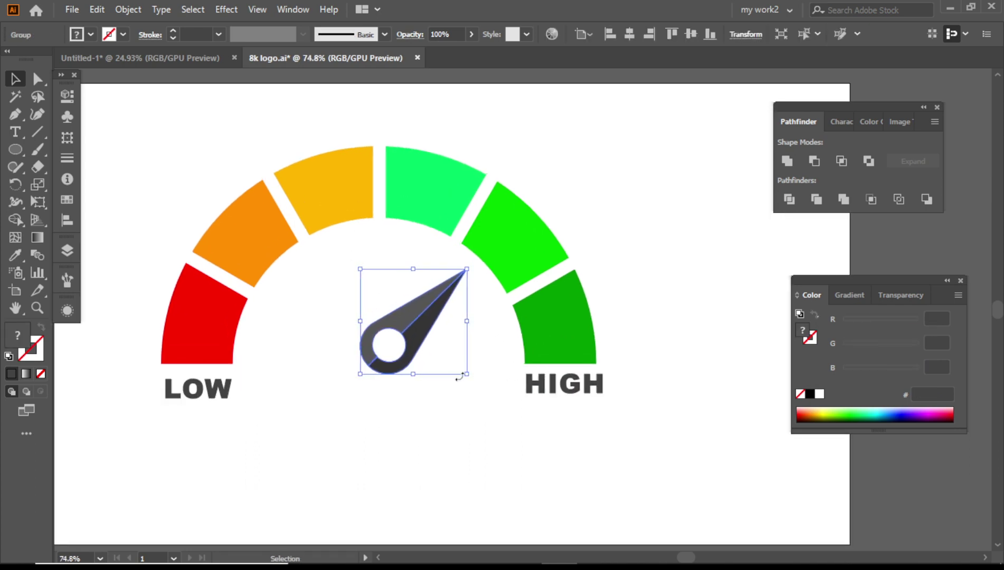